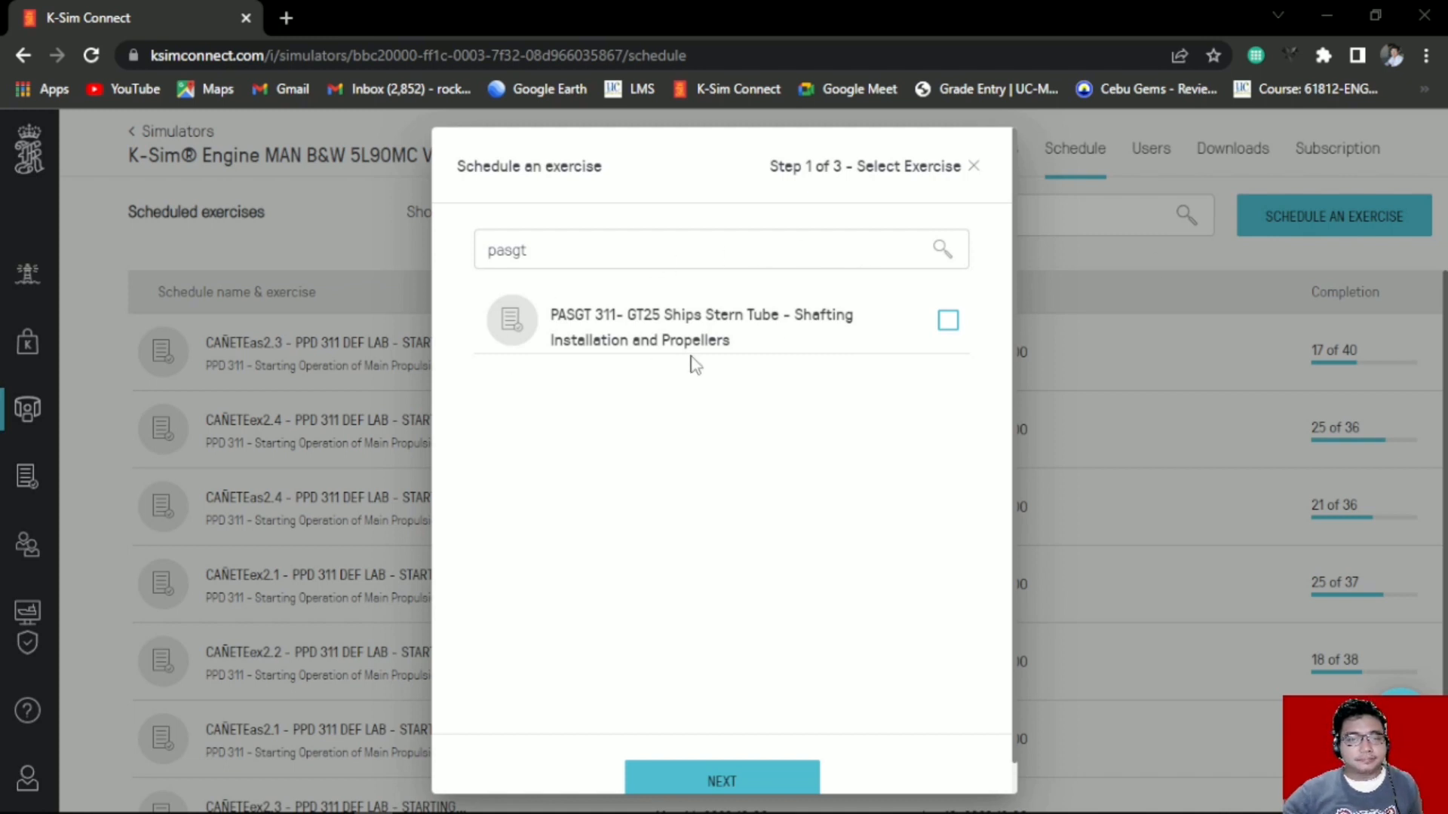
# Close the exercise scheduling dialog and open the K-Sim Engine MAN B&W 5L90MC VLCC L11-V simulator from the simulators overview
pyautogui.click(972, 170)
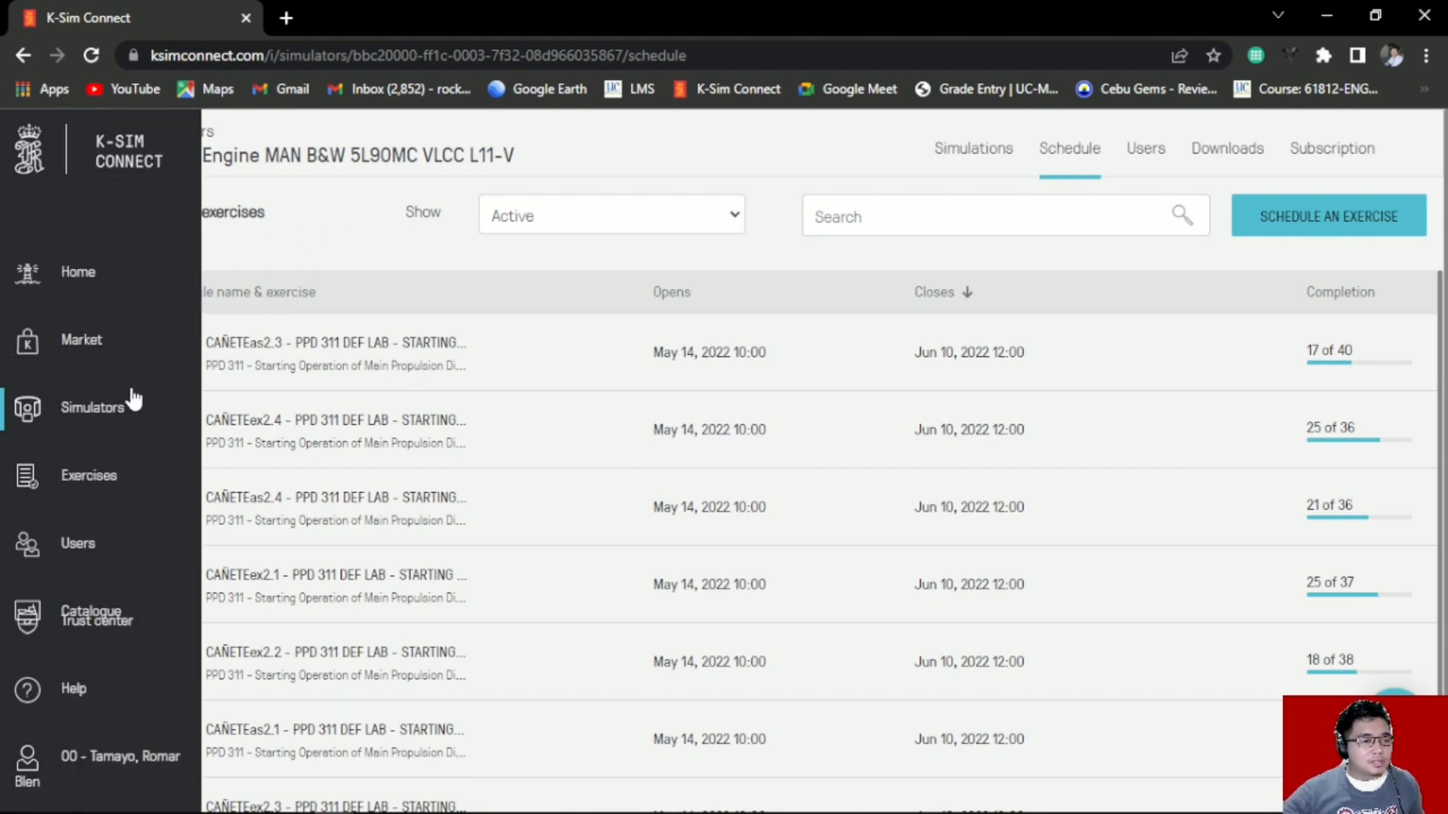
pyautogui.moveTo(6, 351)
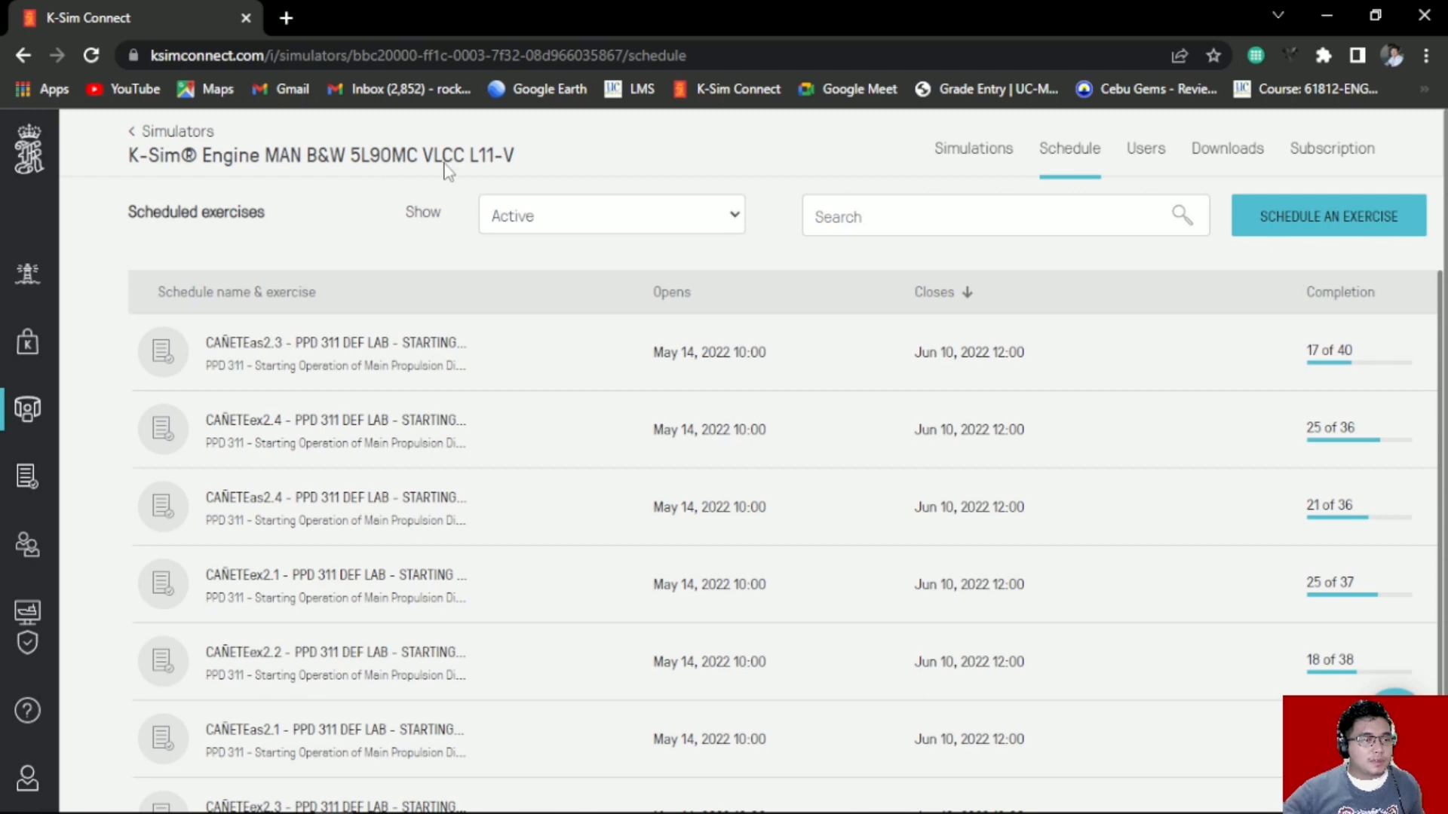
pyautogui.moveTo(27, 400)
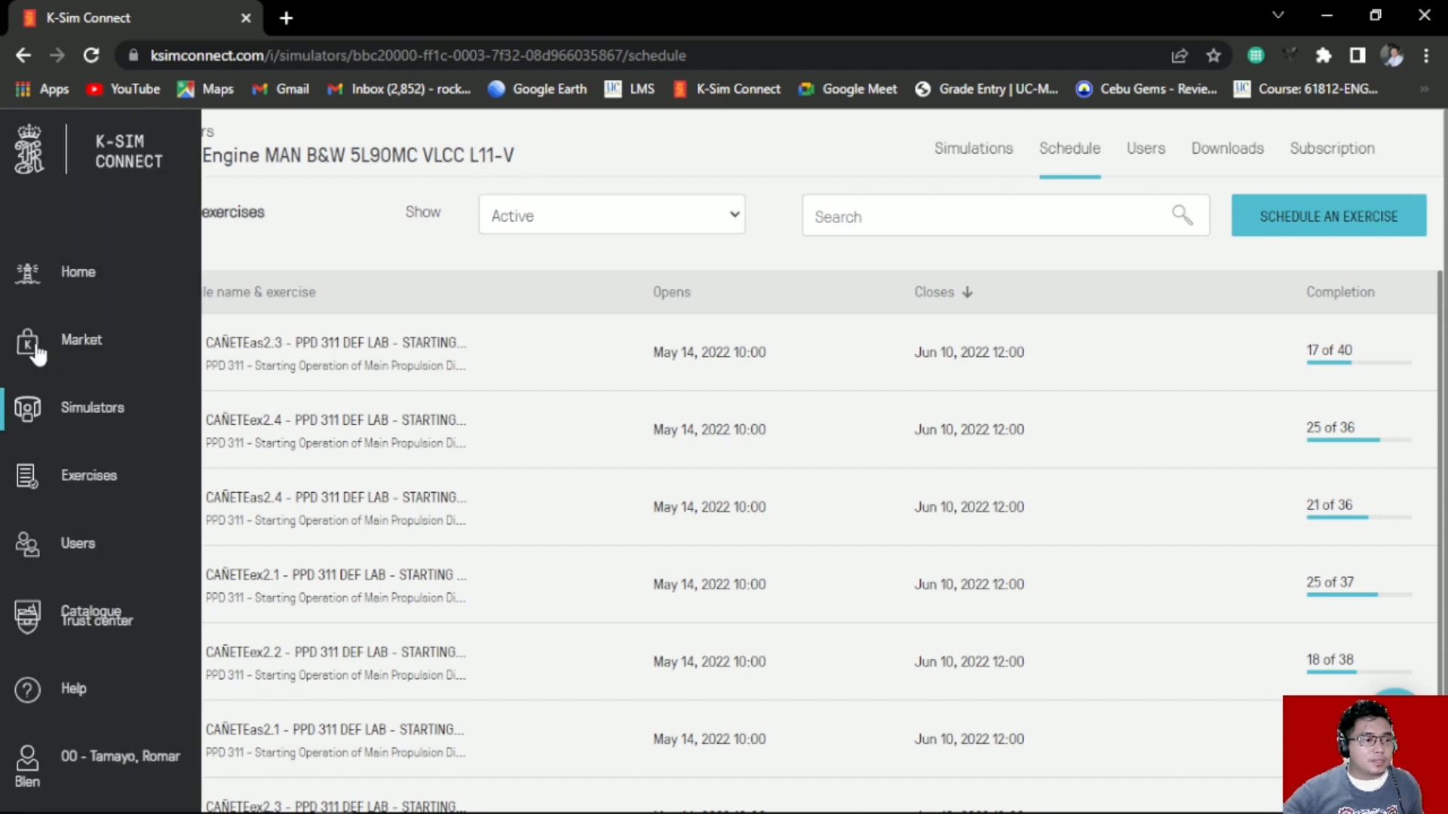
pyautogui.click(27, 423)
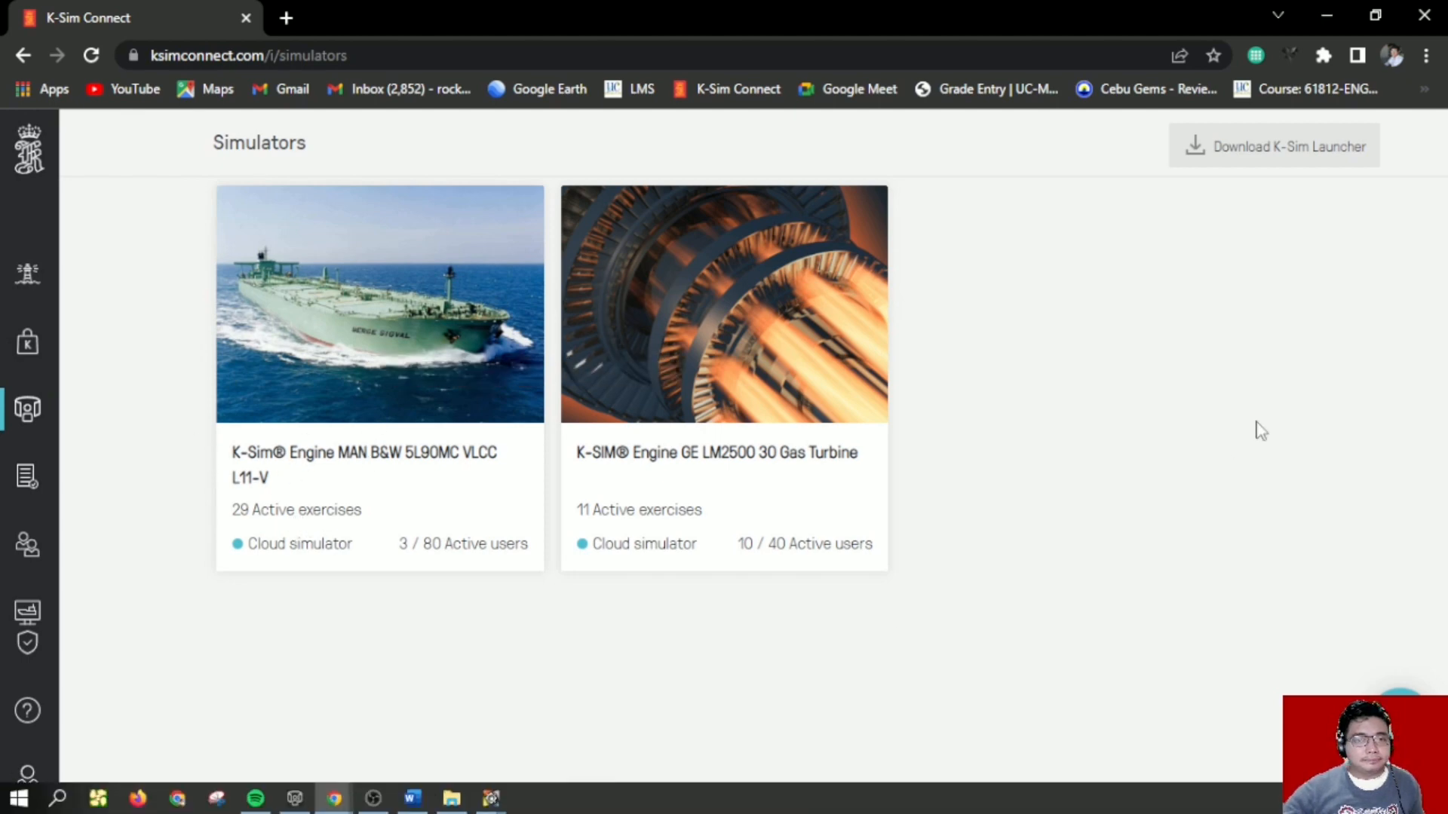
pyautogui.click(357, 347)
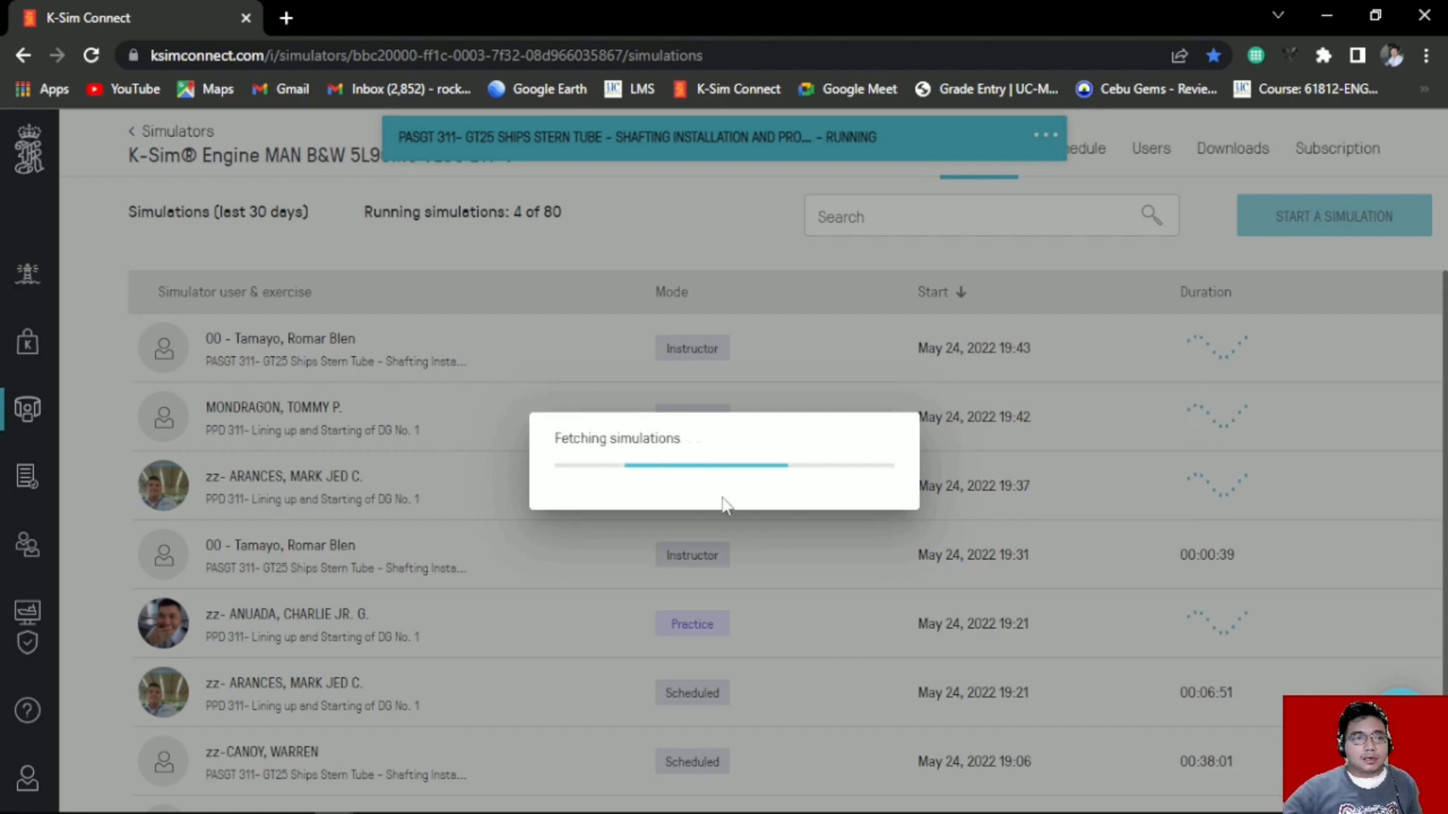
# Switch to the MD54 Stern Tube System window, maximize it and acknowledge the instructor's E-Coach message
pyautogui.moveTo(181, 812)
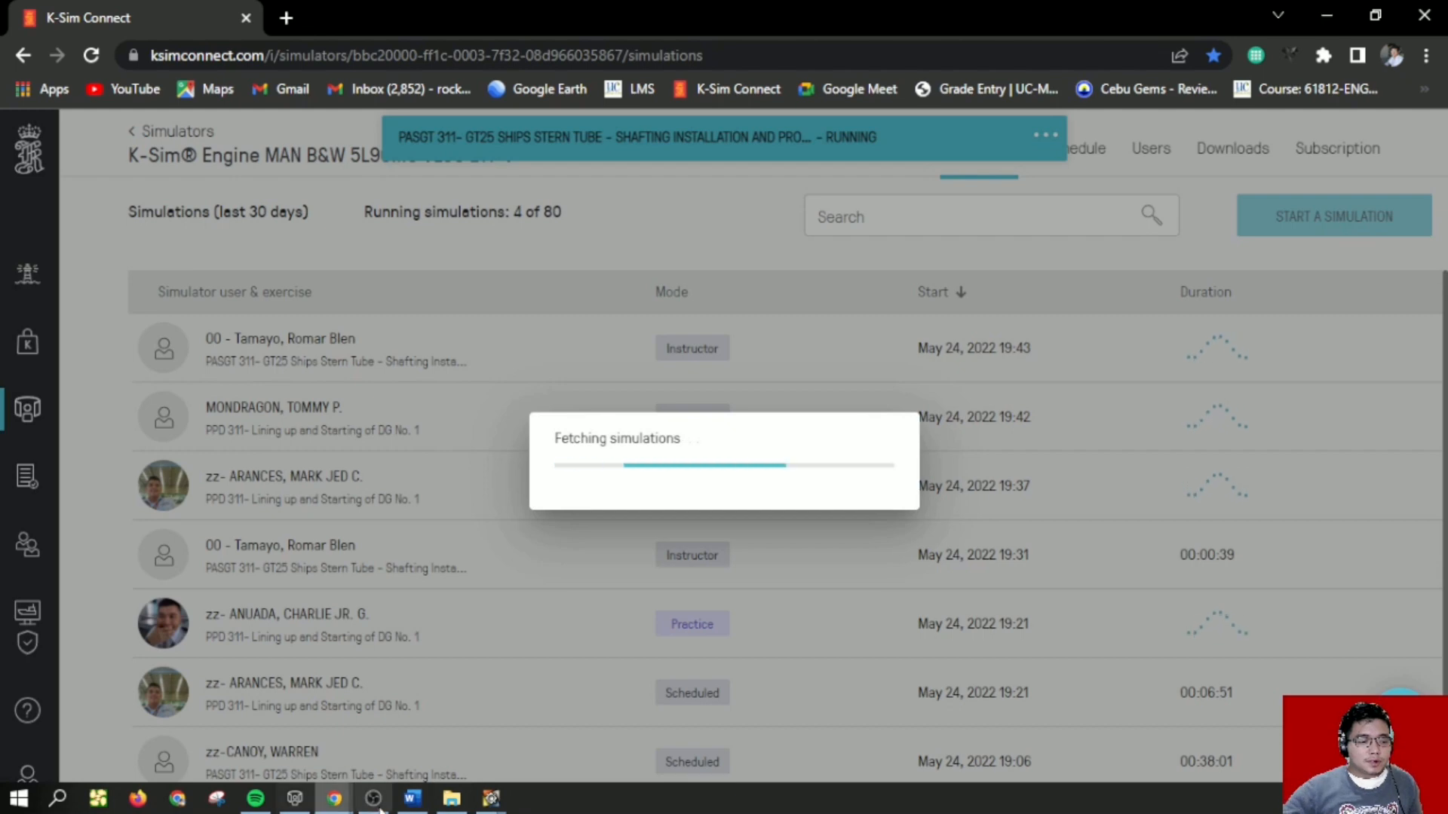
pyautogui.moveTo(491, 809)
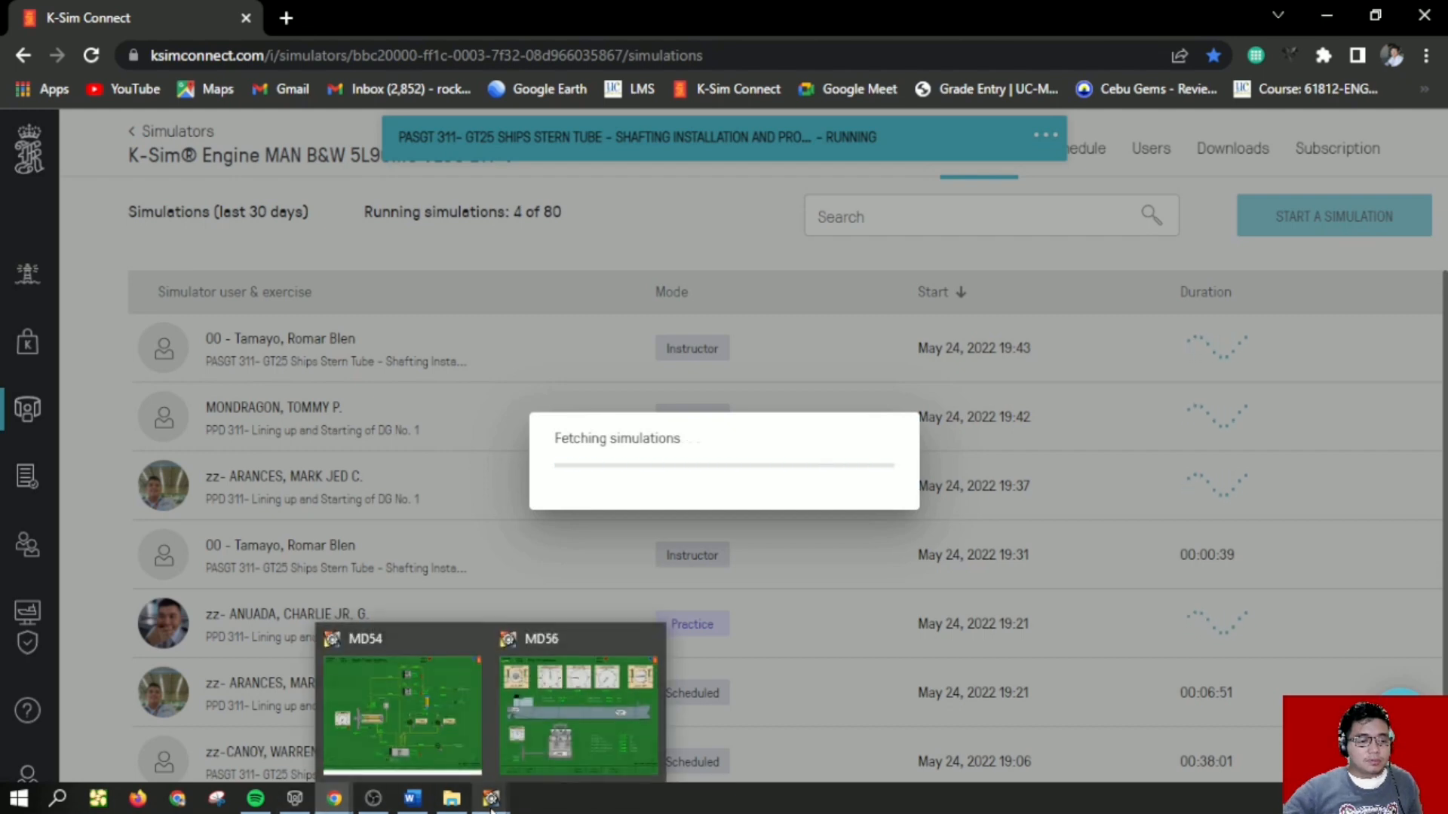
pyautogui.click(416, 760)
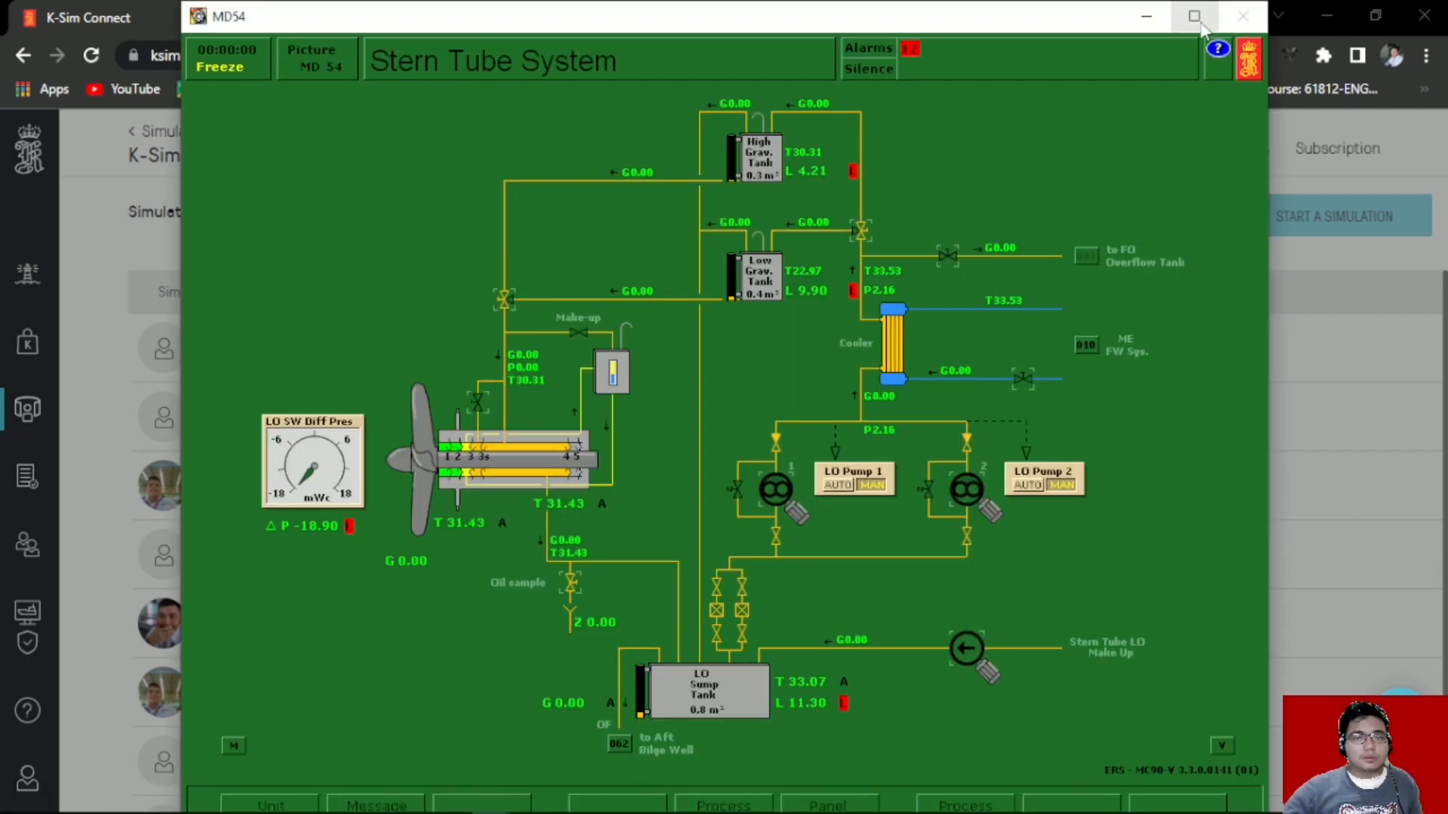
pyautogui.click(1206, 16)
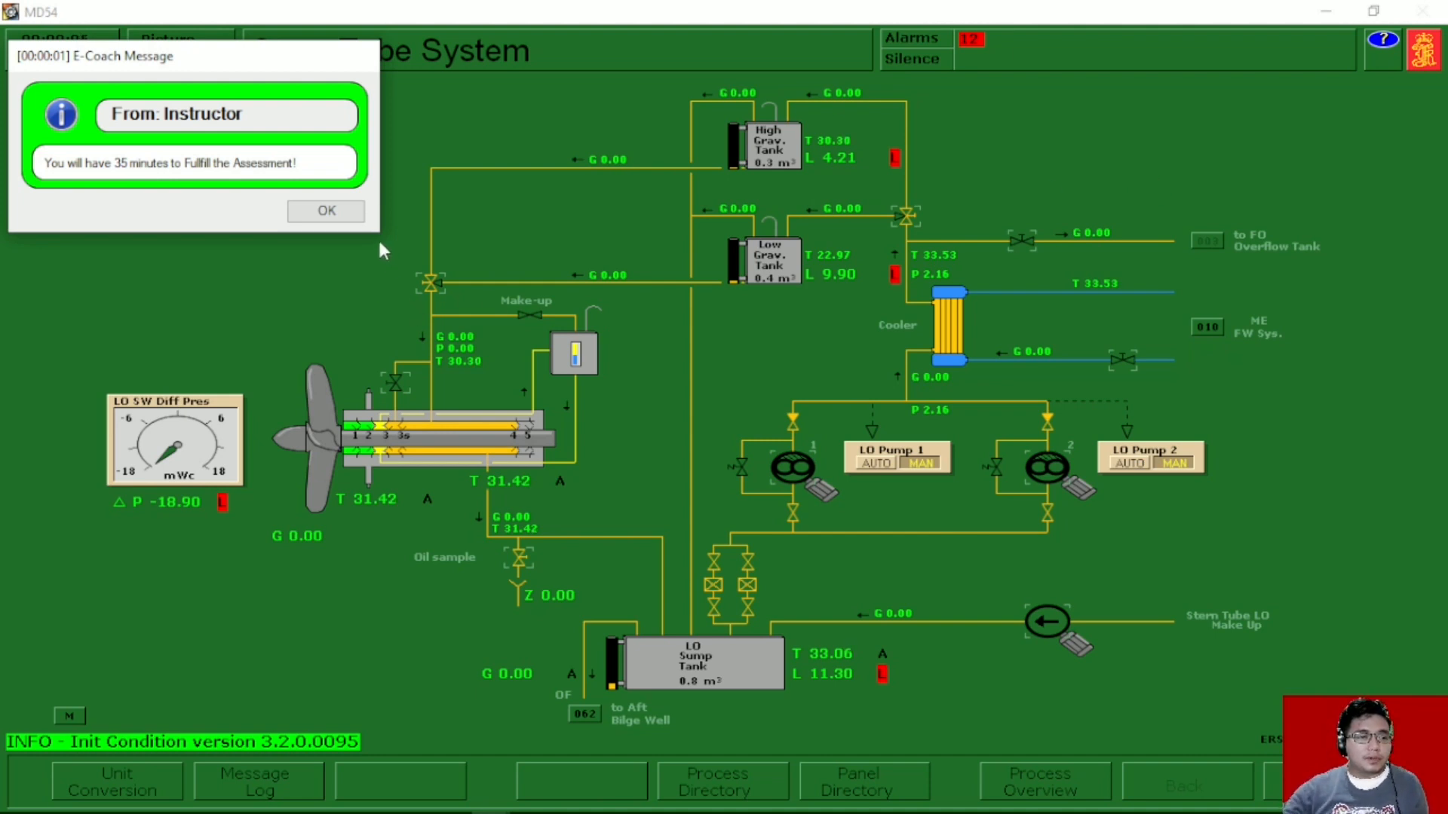
pyautogui.click(334, 223)
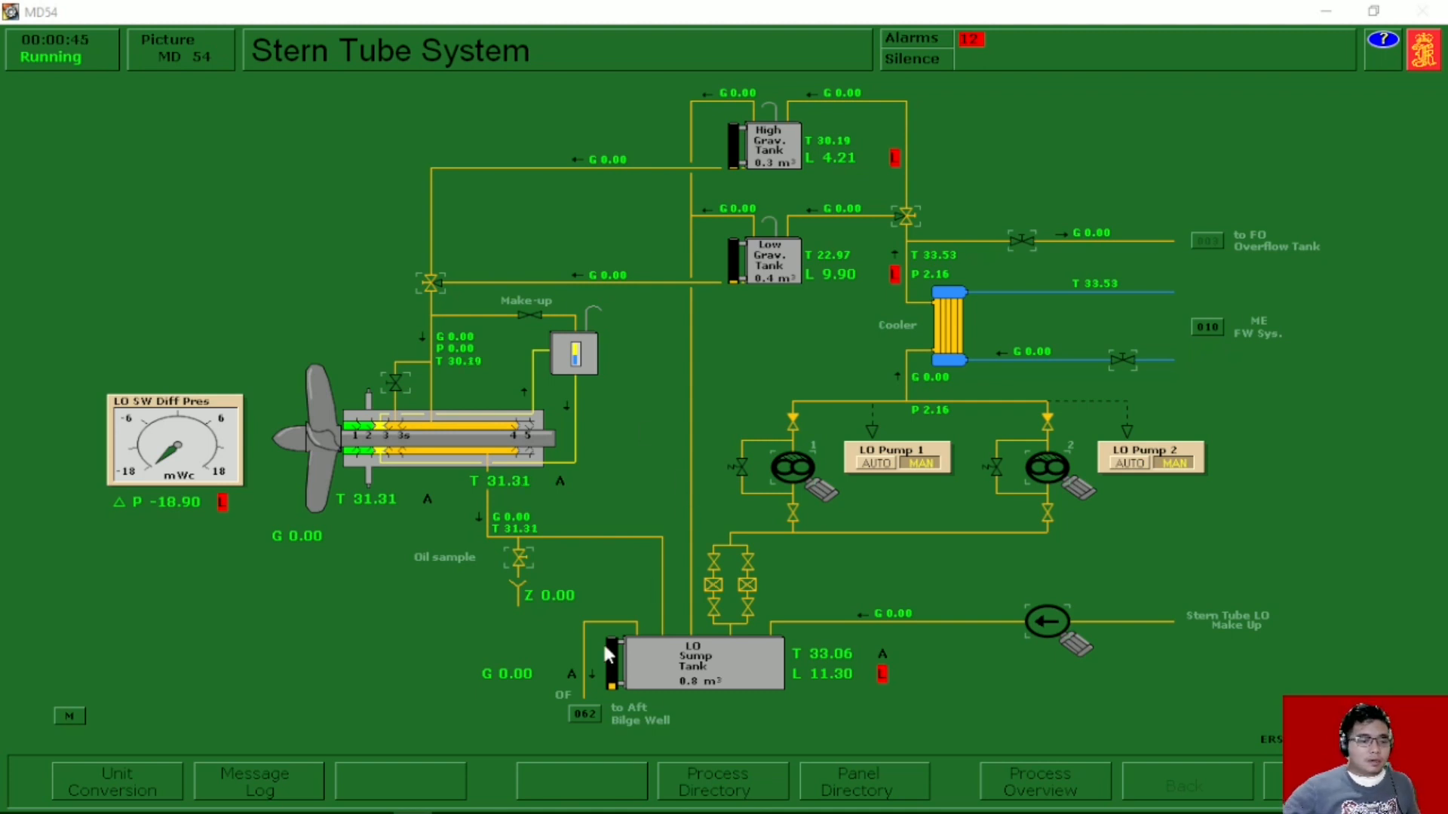
# Examine the Main Switchboard - Starters picture from the process directory
pyautogui.click(727, 782)
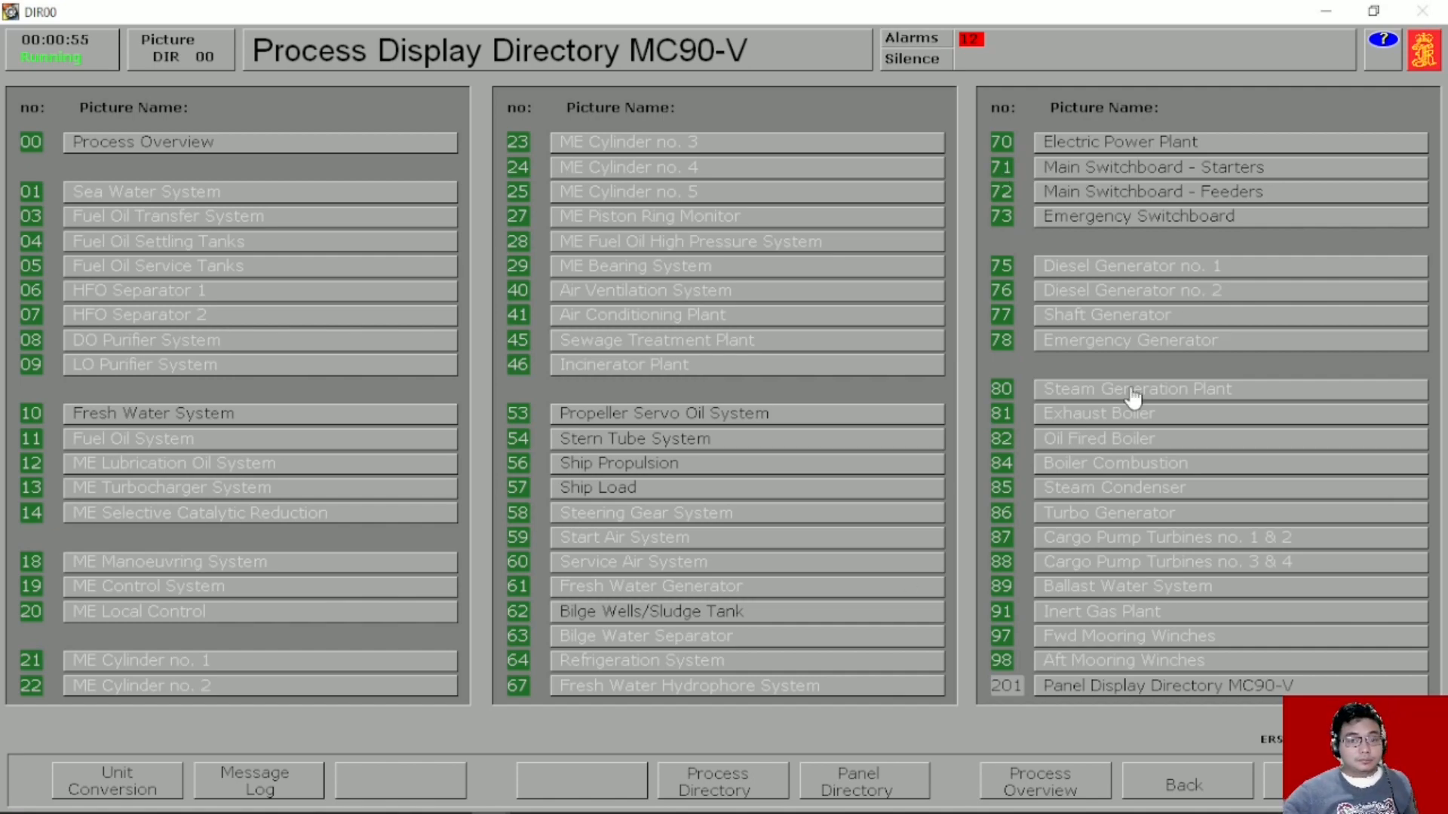
pyautogui.click(1147, 167)
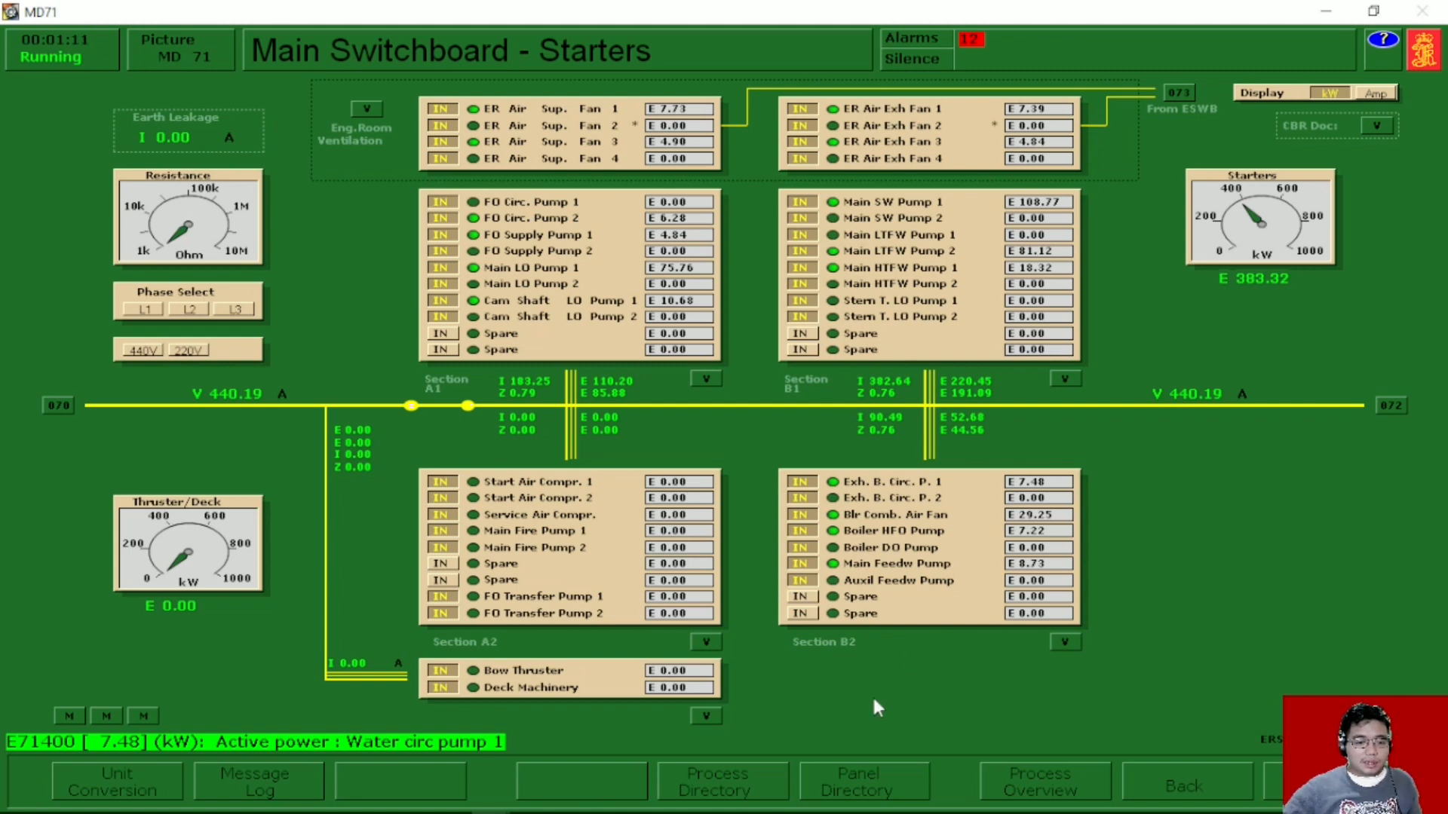
# In the Fresh Water System picture, open the LTFW servo/stern tube shut-off valve V01137
pyautogui.click(693, 784)
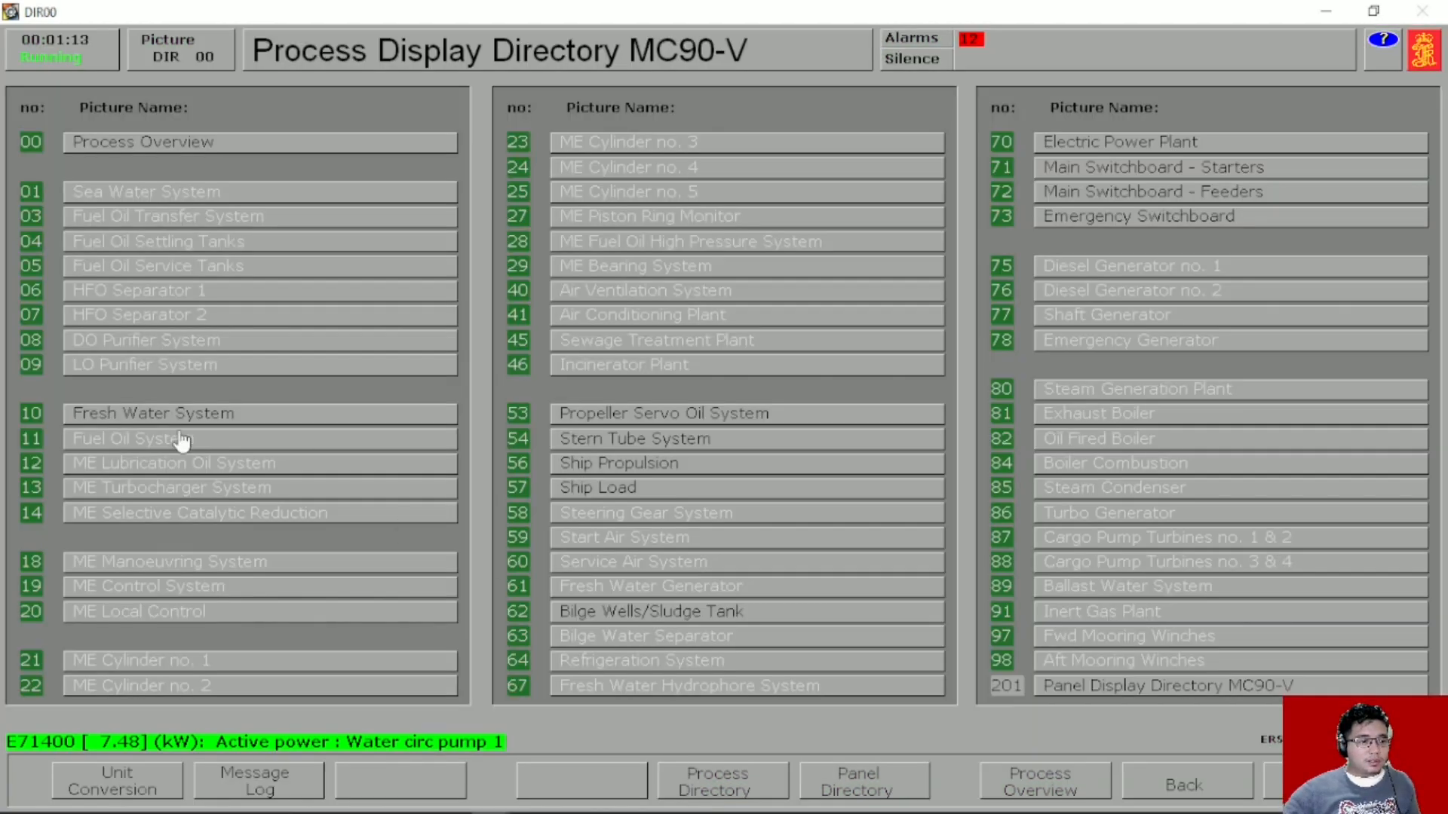
pyautogui.click(189, 411)
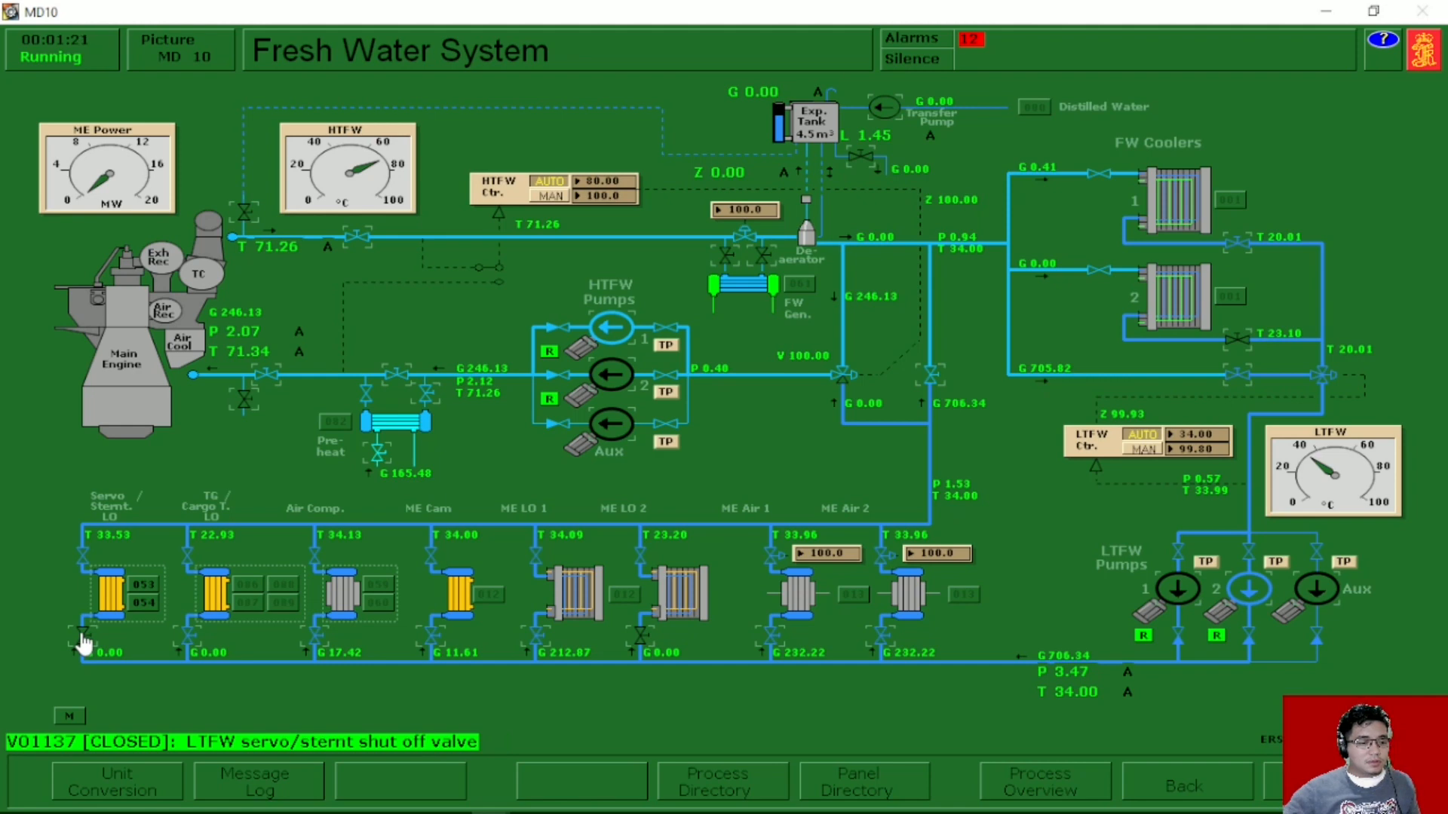
pyautogui.click(89, 641)
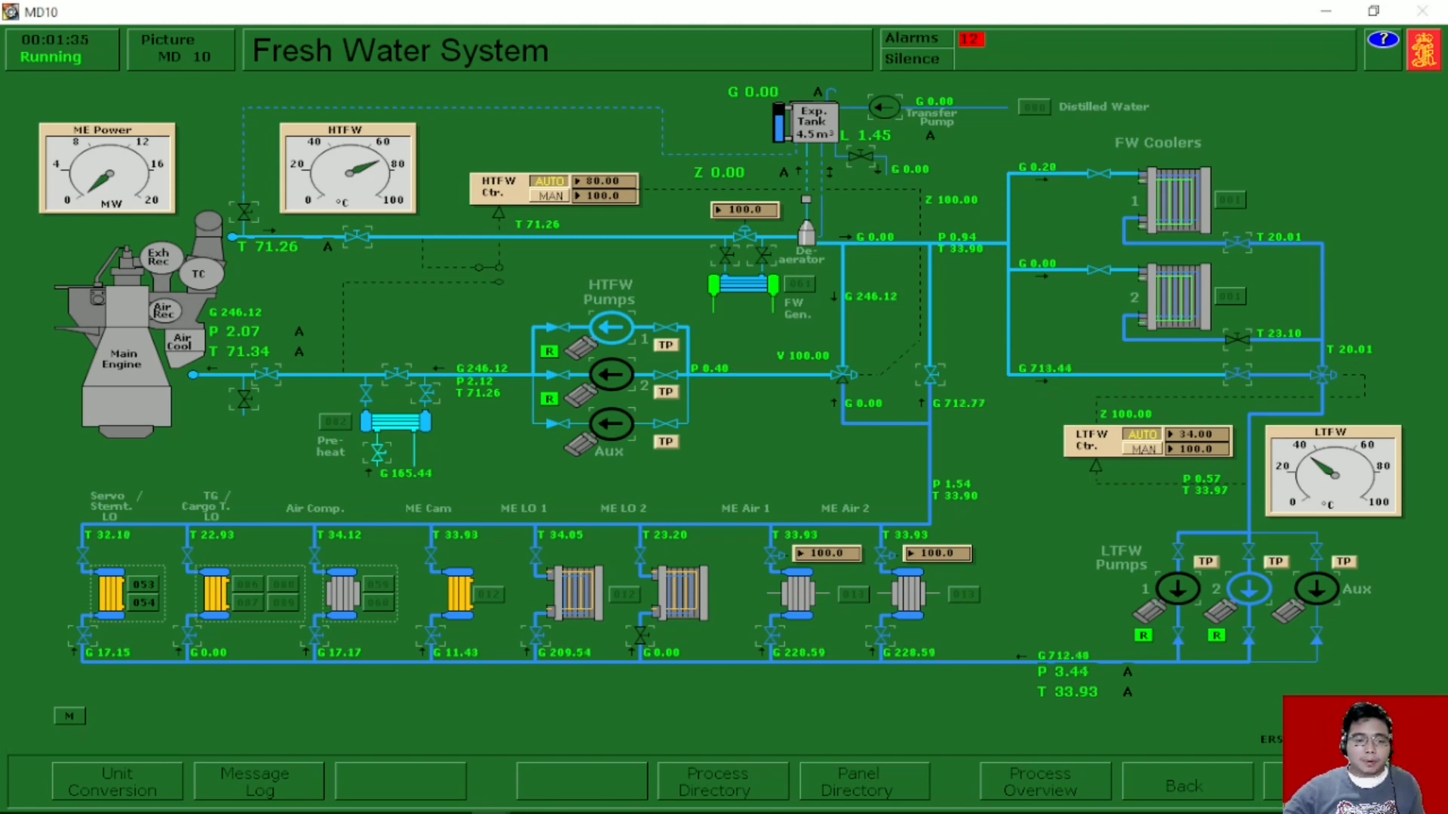
# In the Stern Tube System picture, open the fresh water valve to the cooler and start the stern tube LO make-up pump
pyautogui.click(708, 784)
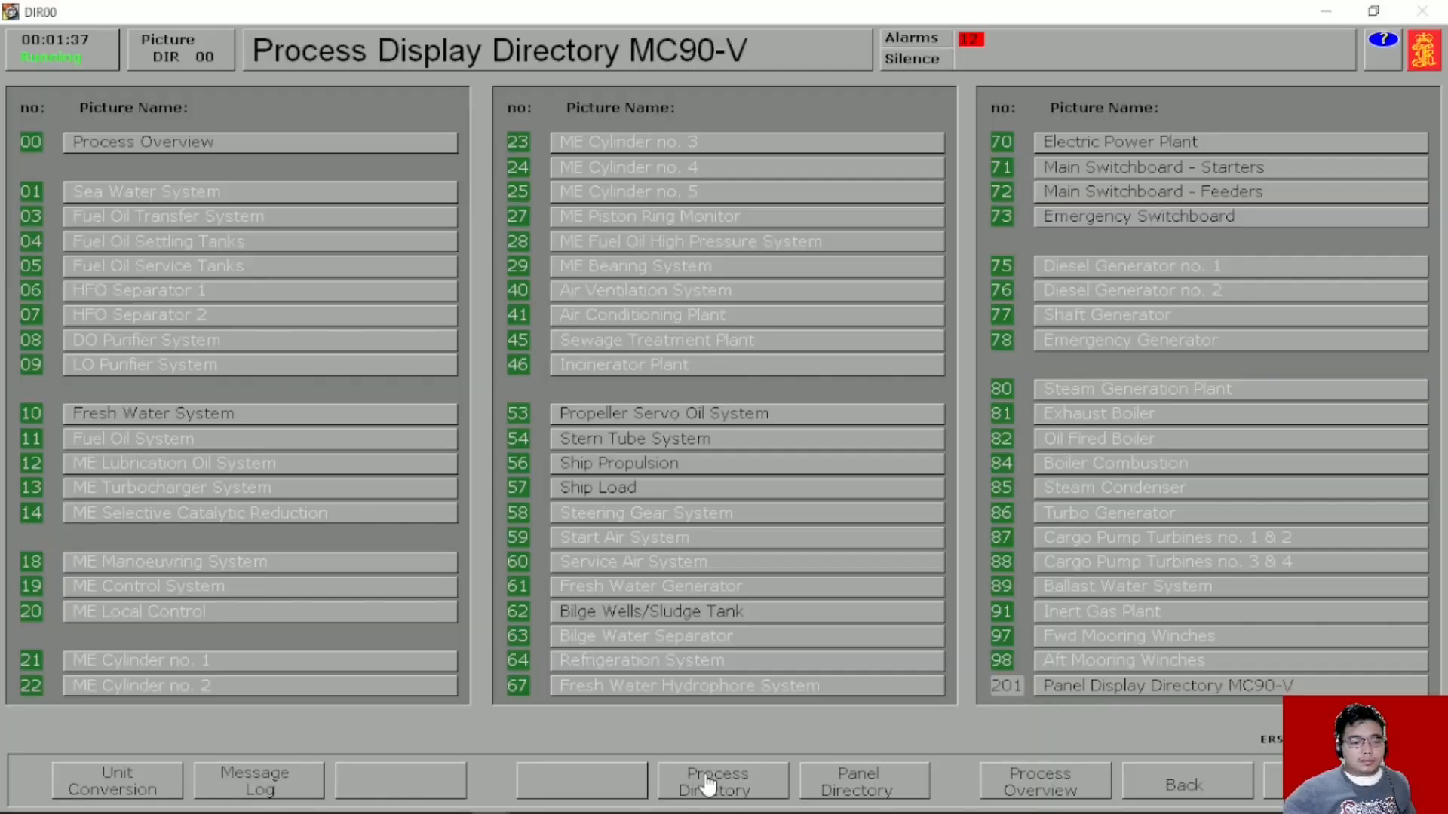
pyautogui.click(664, 445)
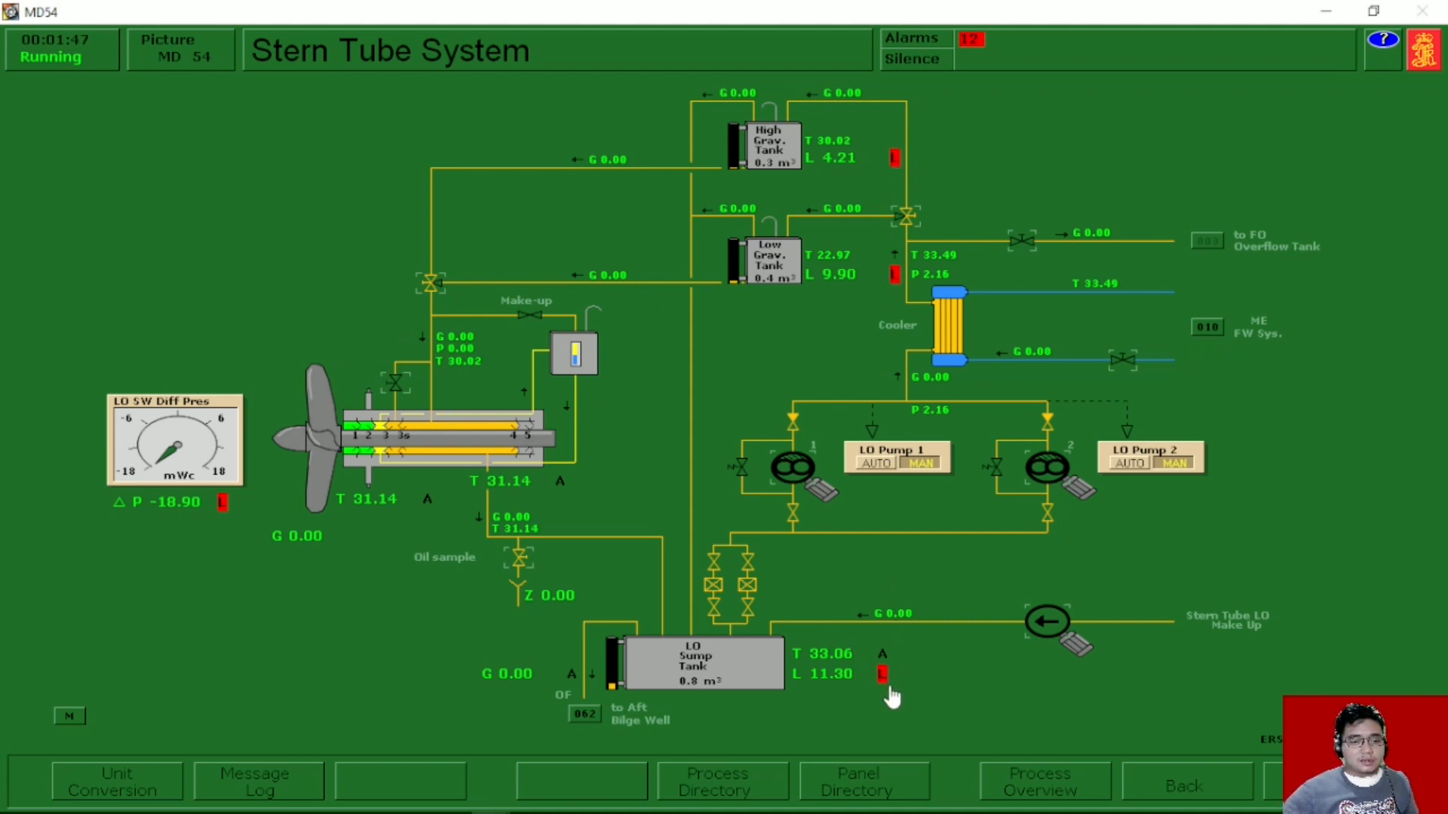
pyautogui.click(895, 160)
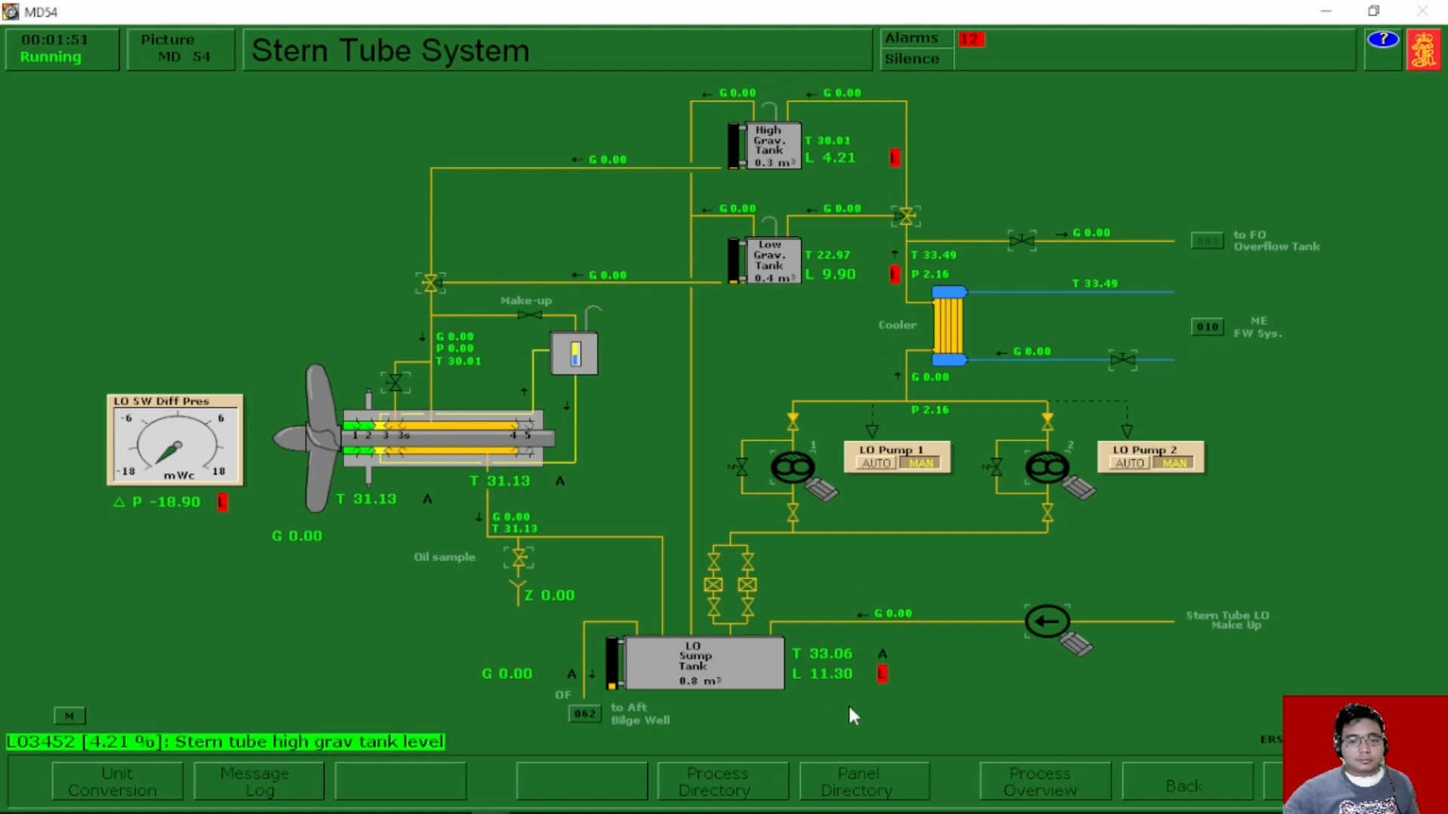
pyautogui.click(1122, 361)
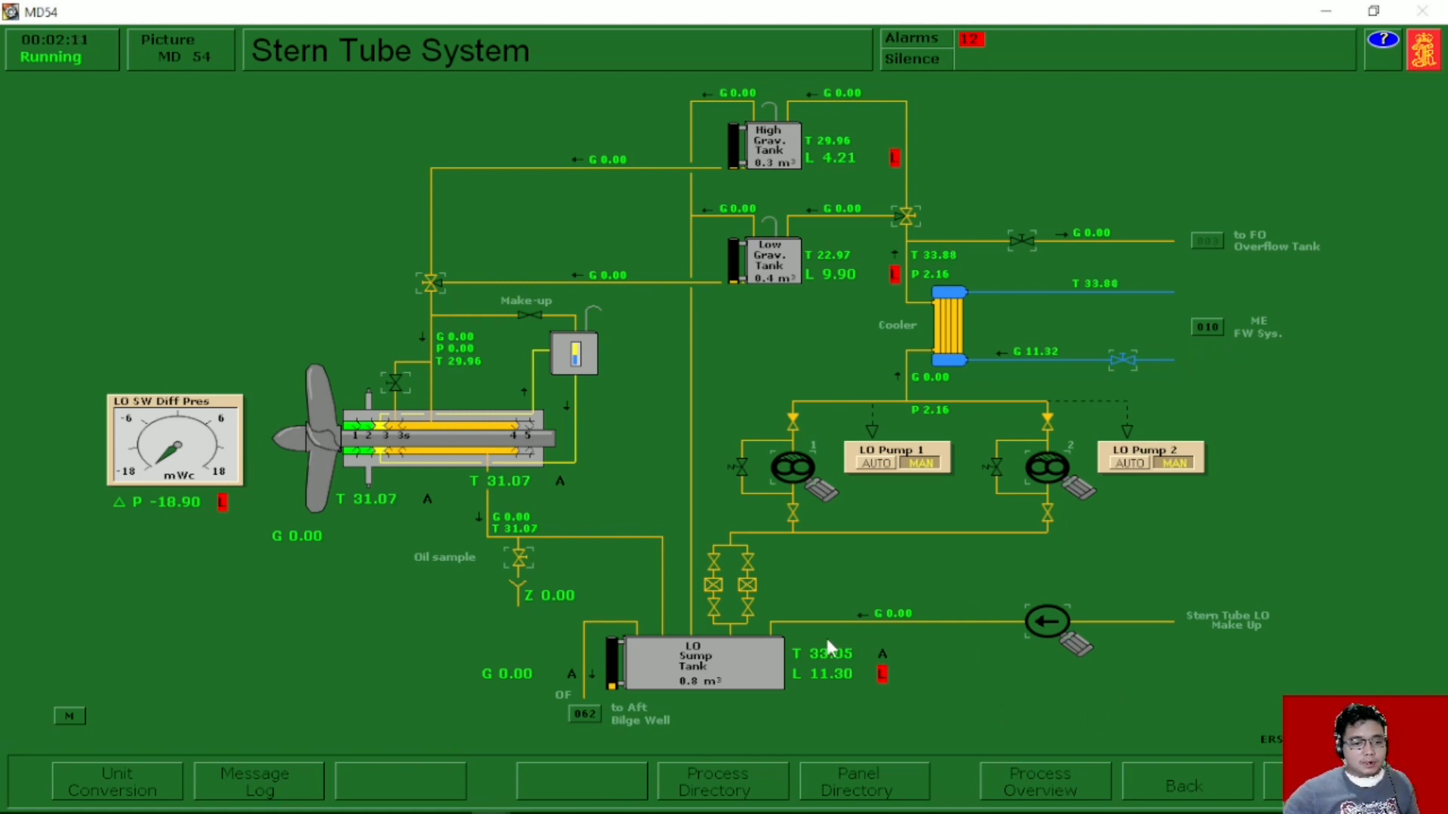
pyautogui.click(1049, 635)
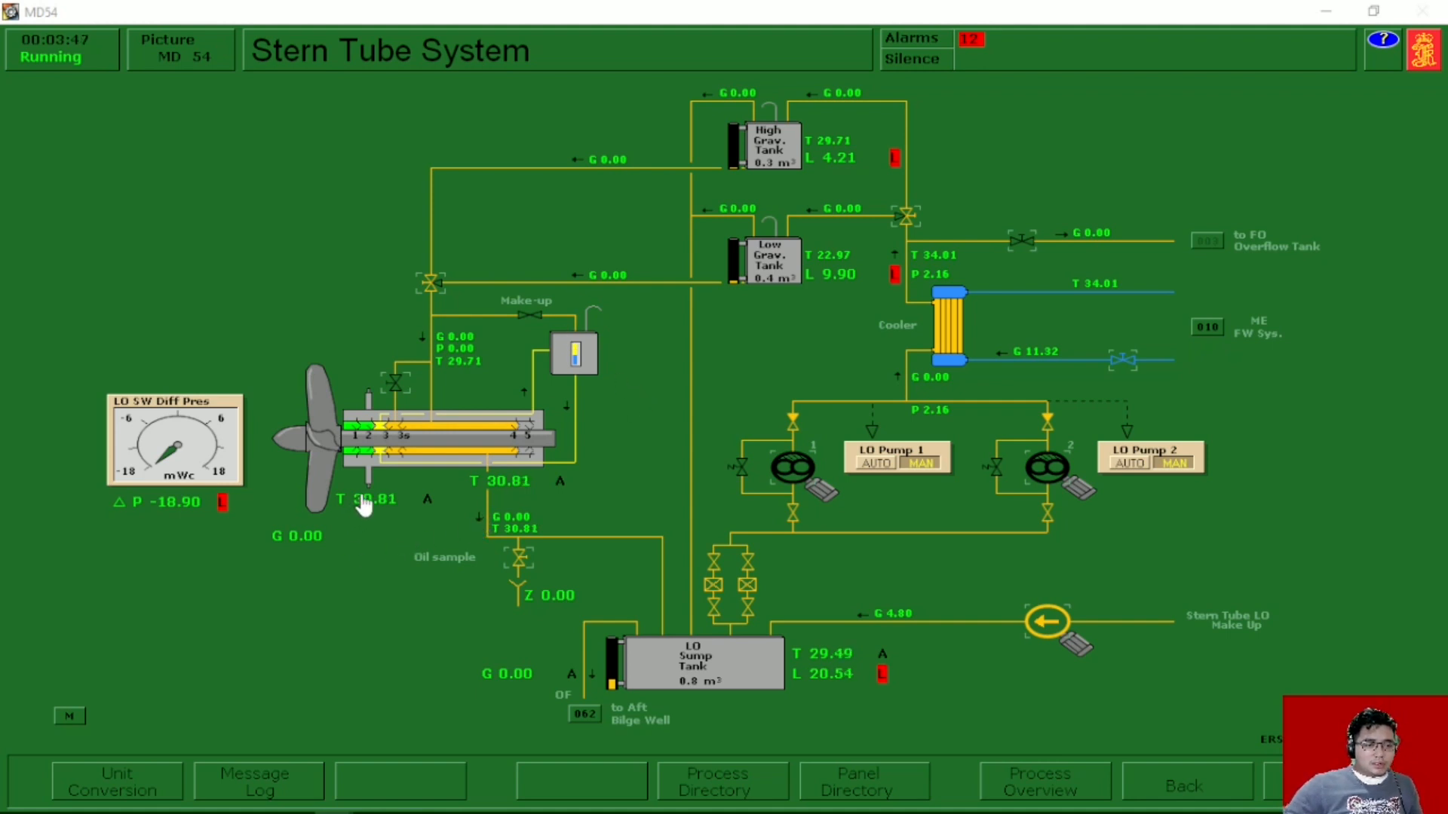
# Close the oil sample valve V03484 and open valve V03568 on the oil supply line to the stern tube seals
pyautogui.moveTo(366, 505)
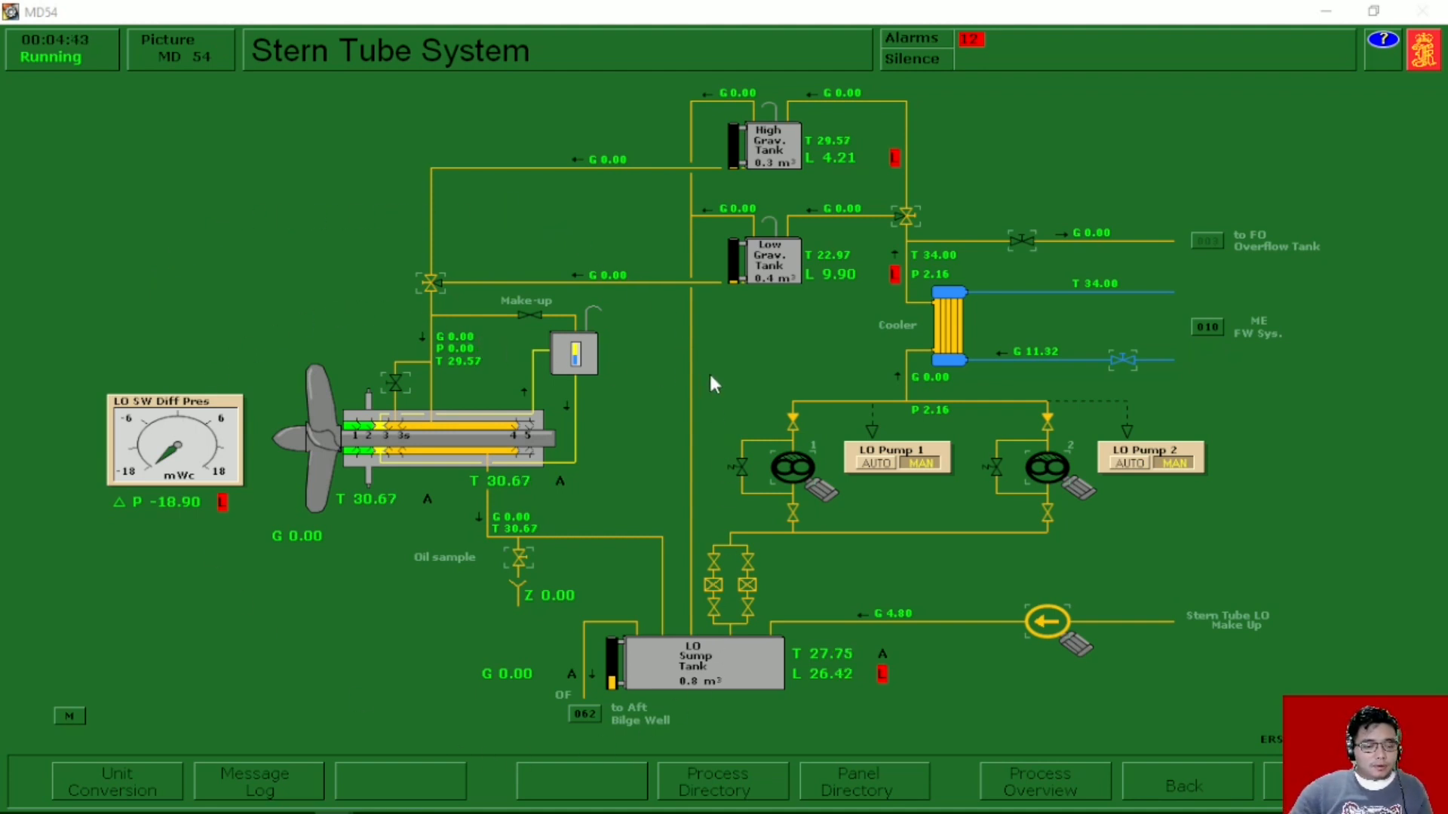
pyautogui.click(517, 575)
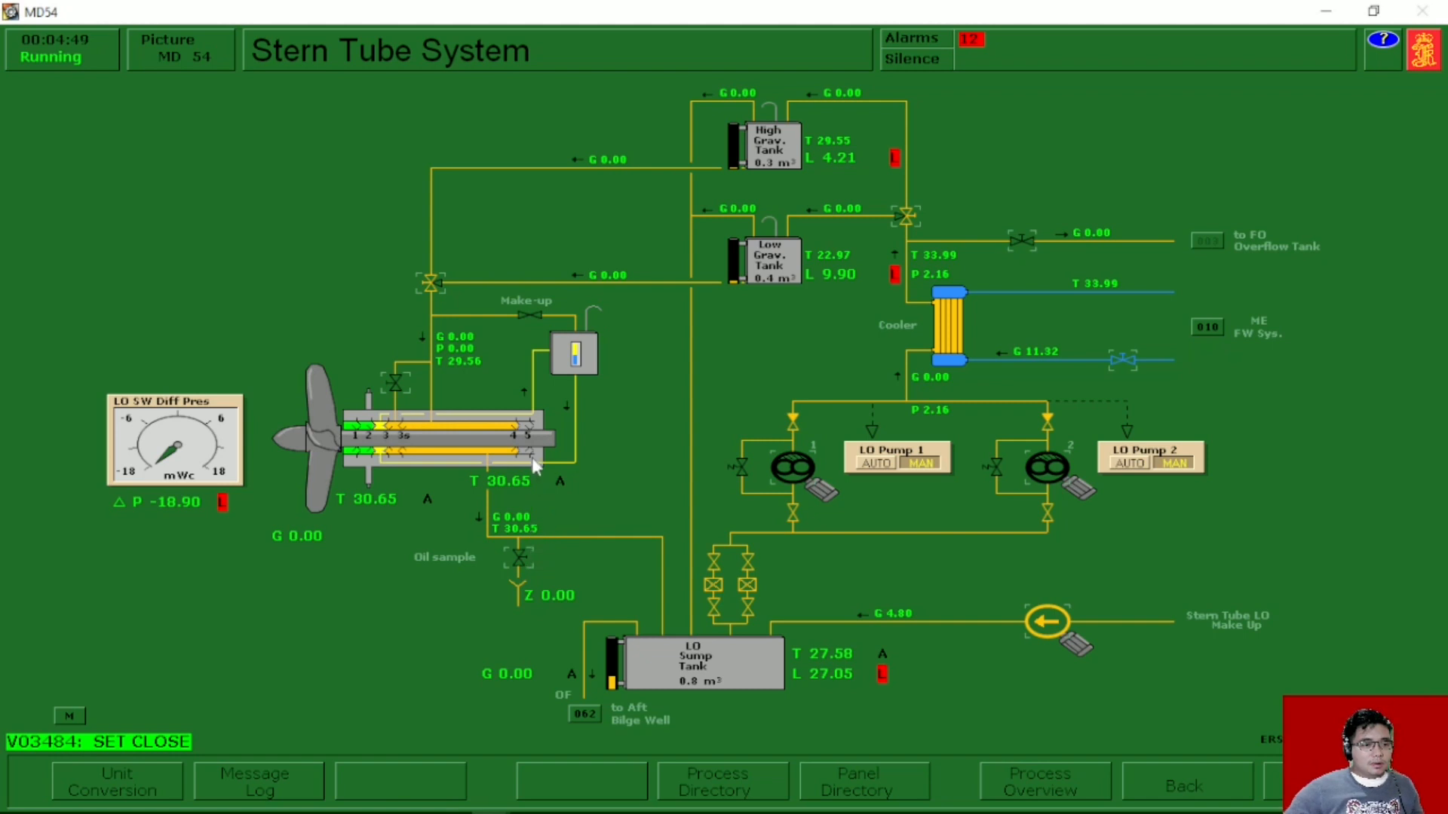
pyautogui.click(397, 386)
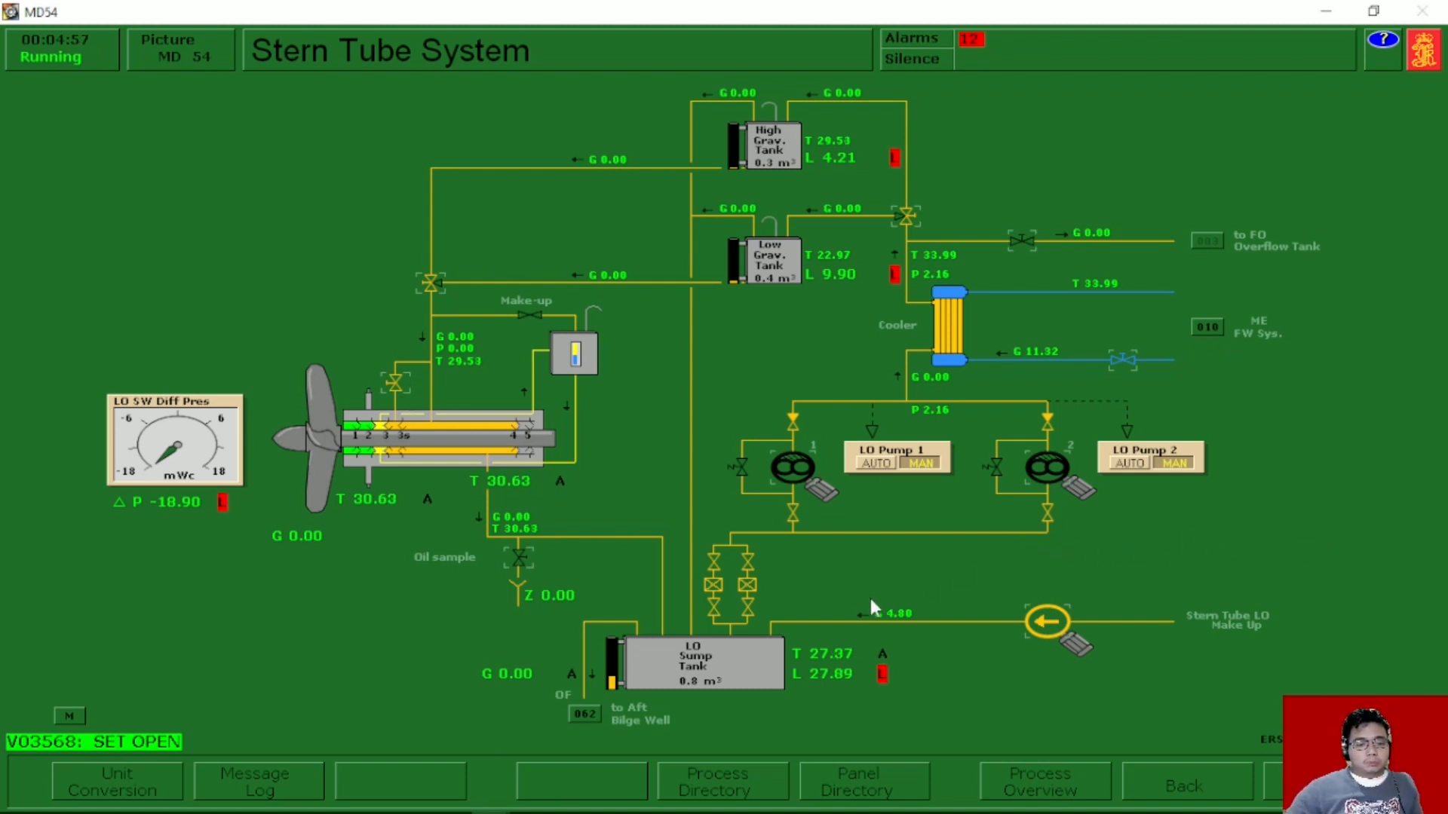
# Examine the Fresh Water System picture again and look through the Panel Display Directory
pyautogui.click(727, 778)
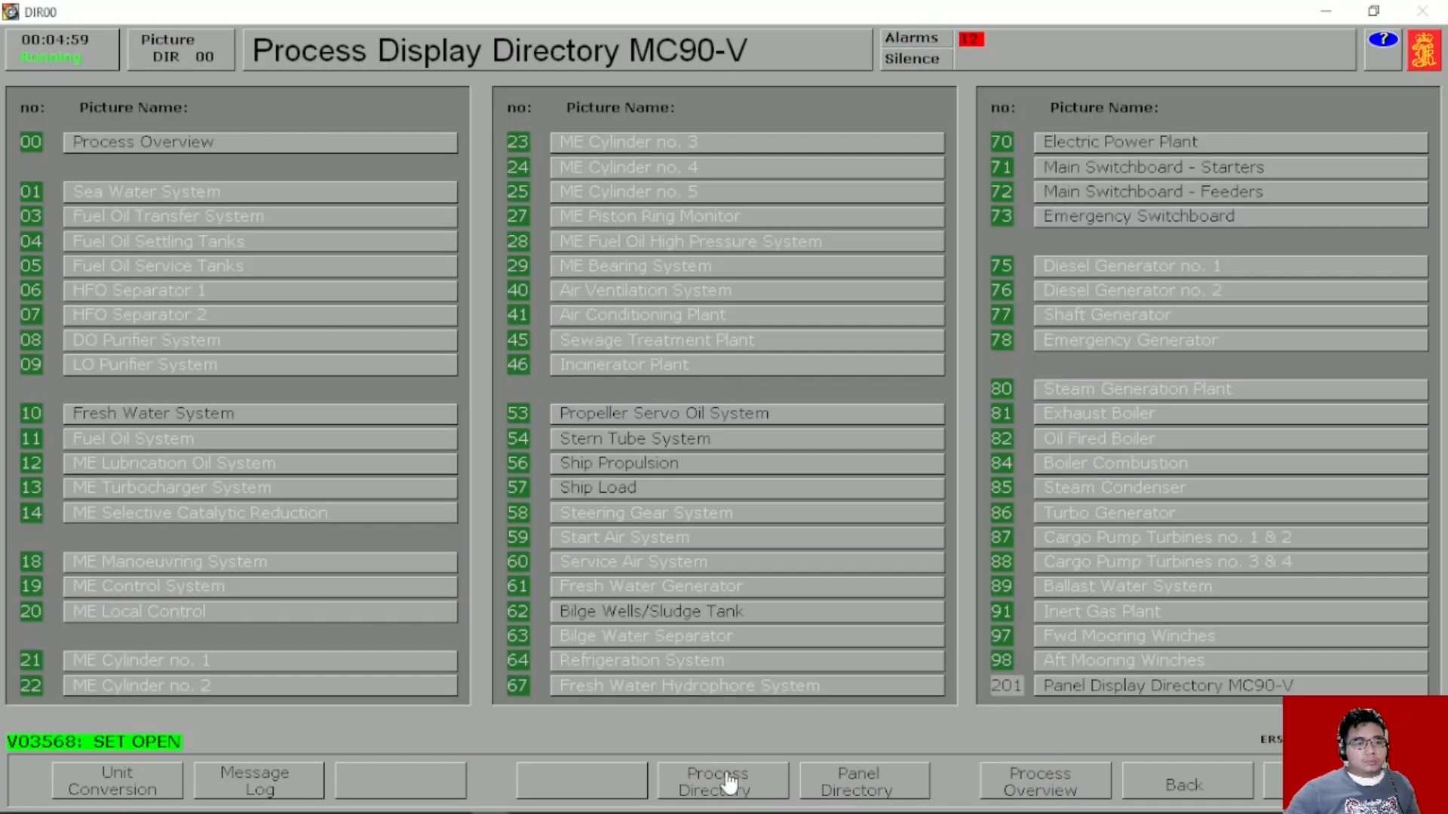
pyautogui.click(113, 416)
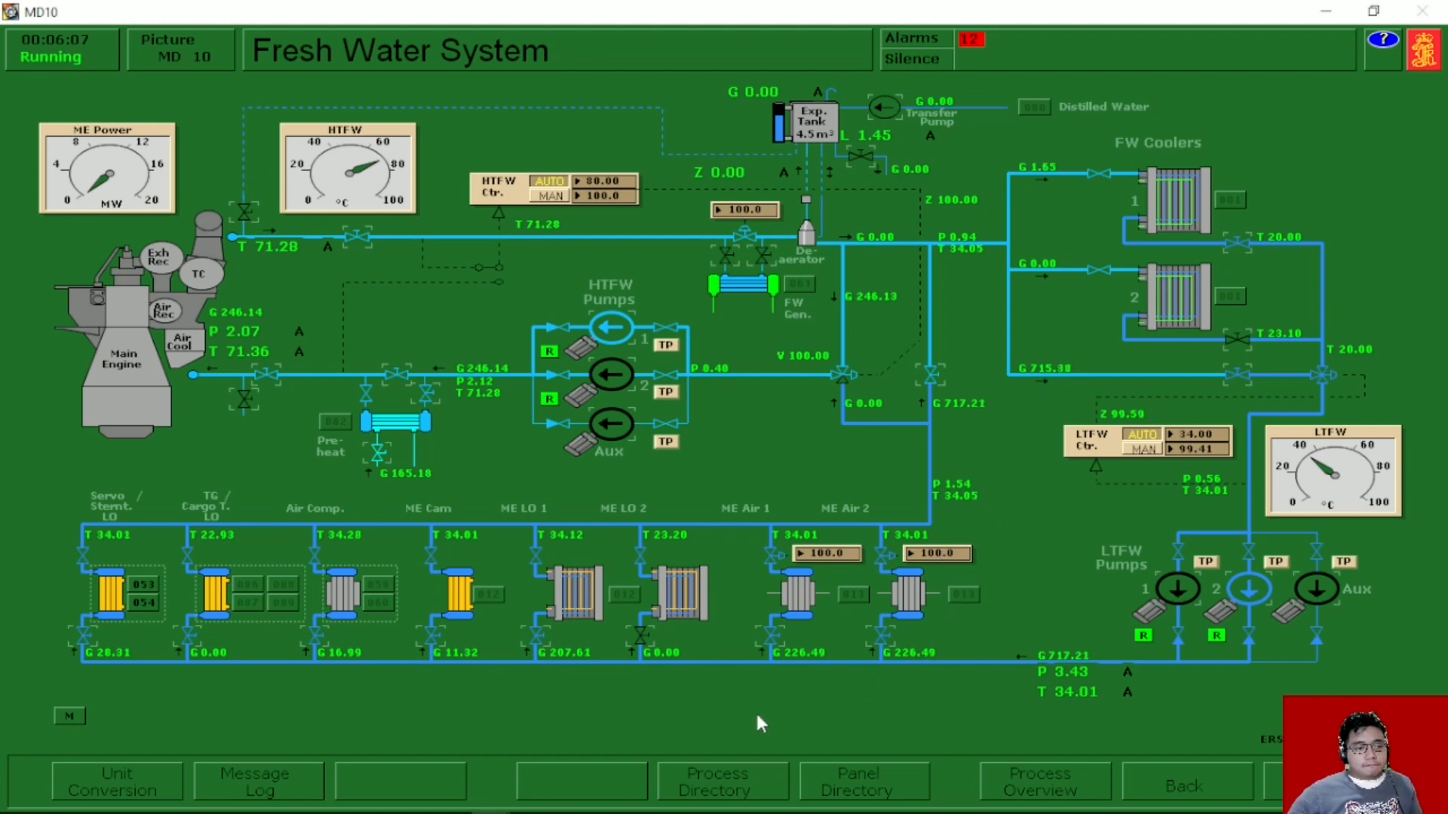
pyautogui.click(739, 795)
pyautogui.click(863, 794)
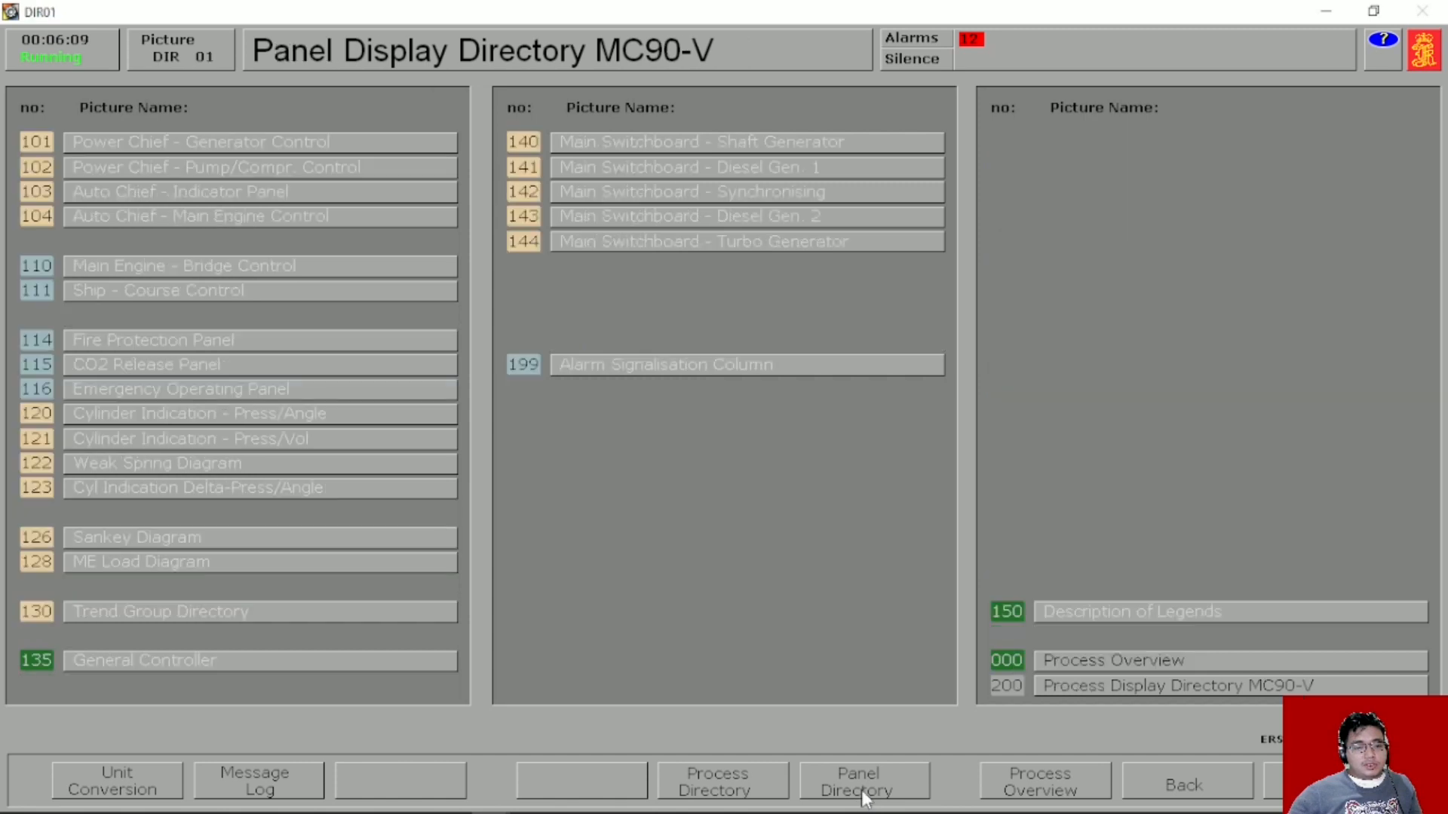
# Open the Ship Propulsion picture and check the port and starboard drafts and the draft on the trim gauge
pyautogui.click(740, 788)
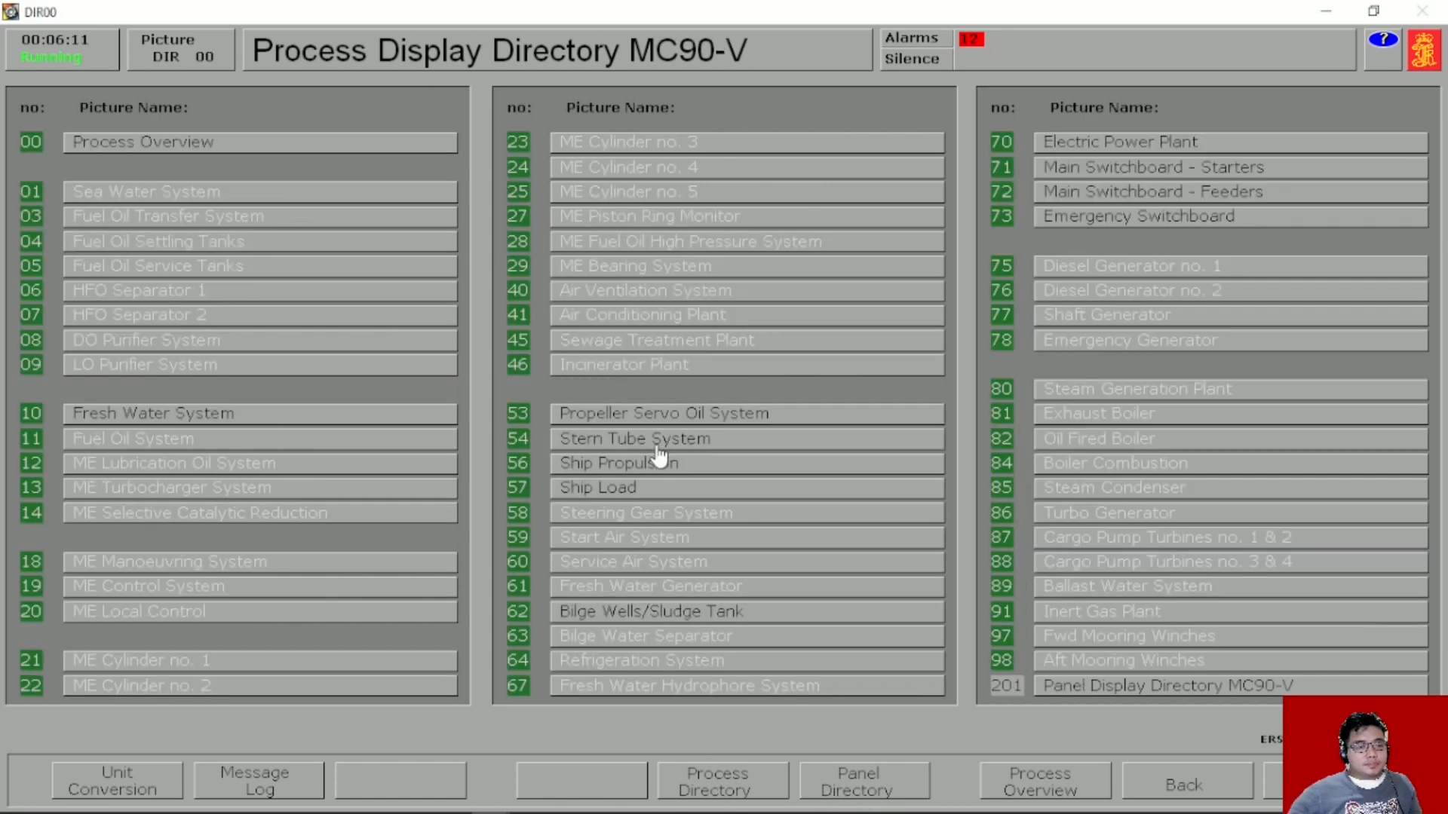
pyautogui.click(628, 464)
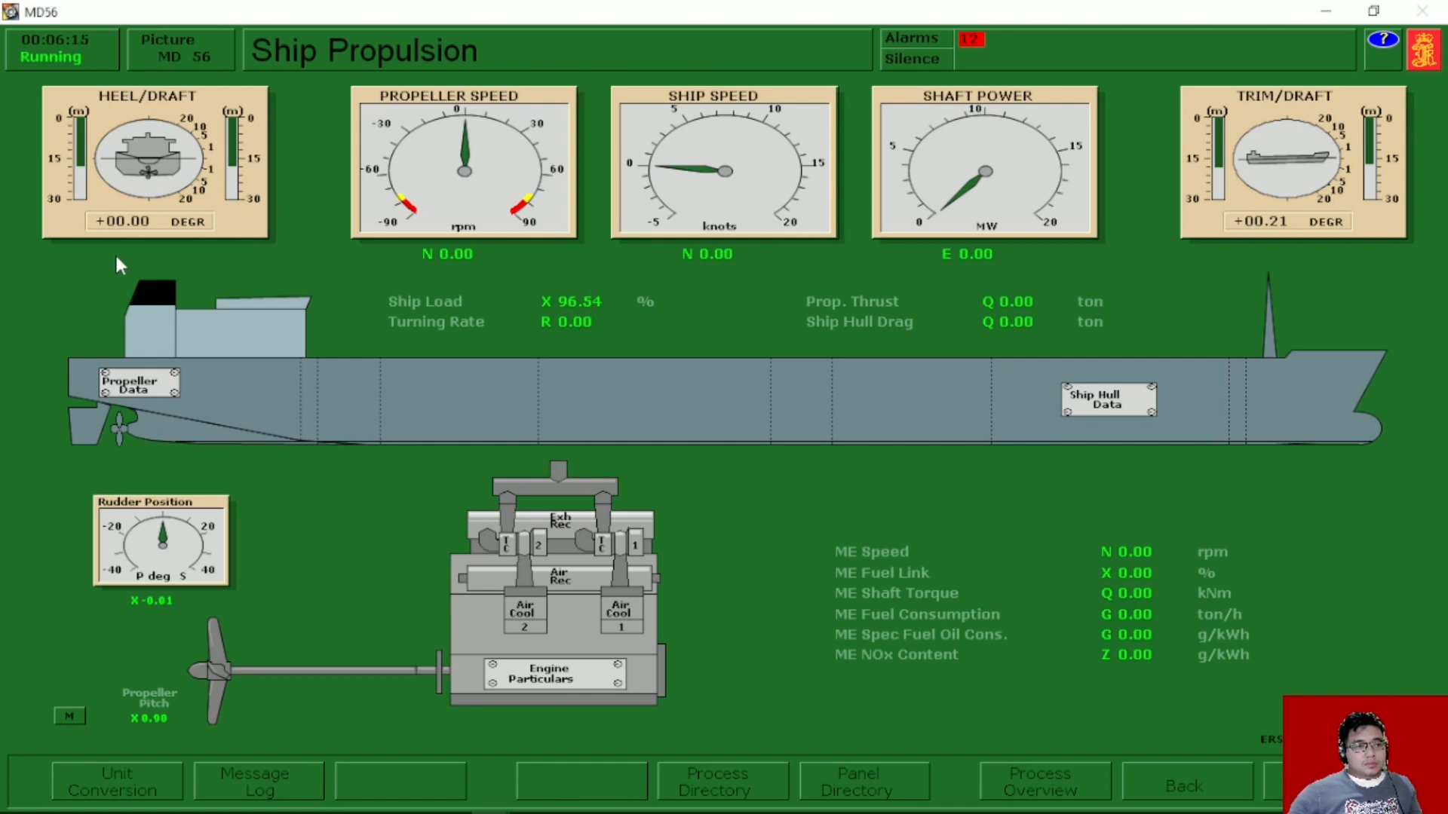
pyautogui.click(79, 182)
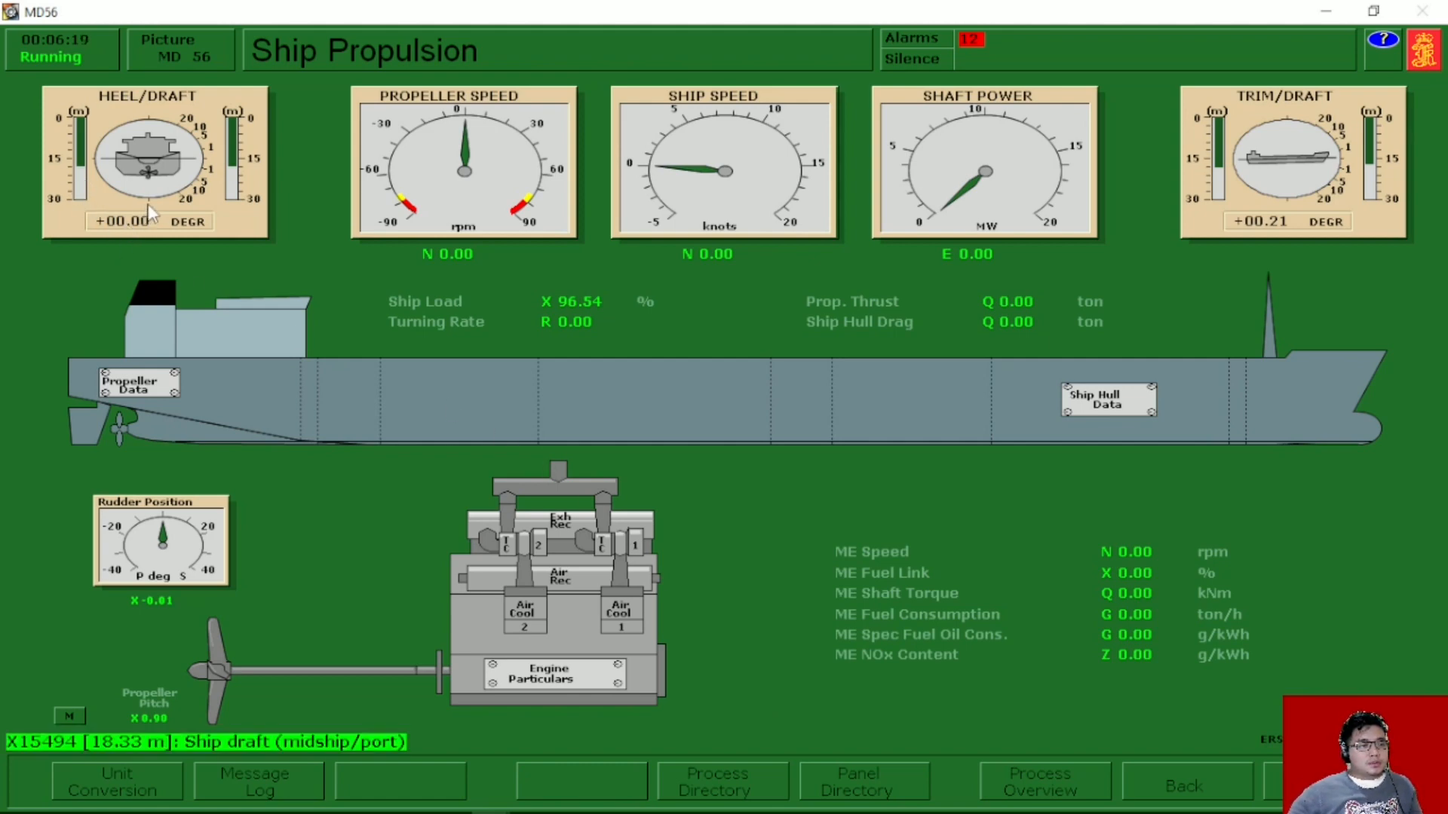
pyautogui.click(231, 184)
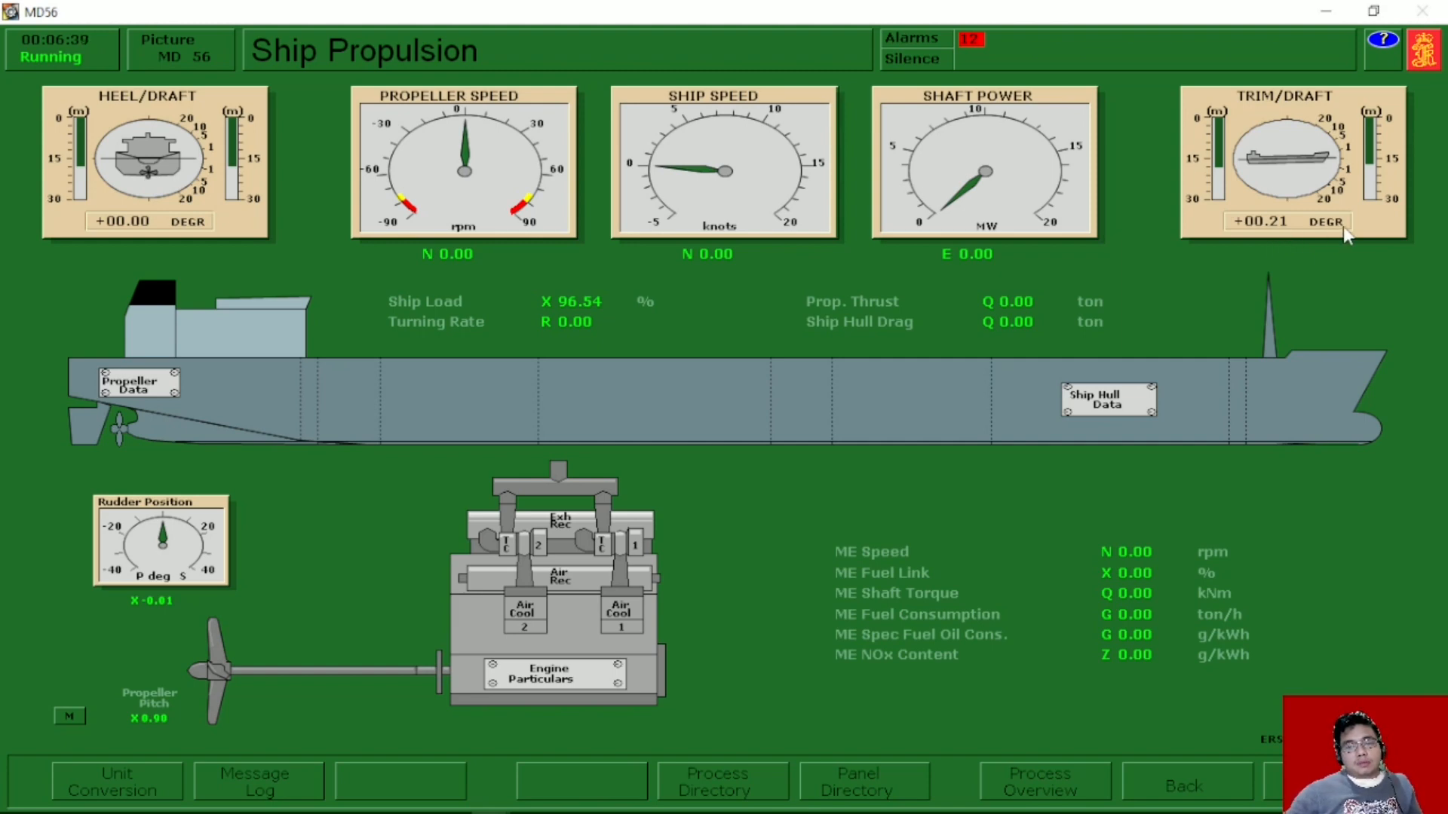
pyautogui.click(1218, 162)
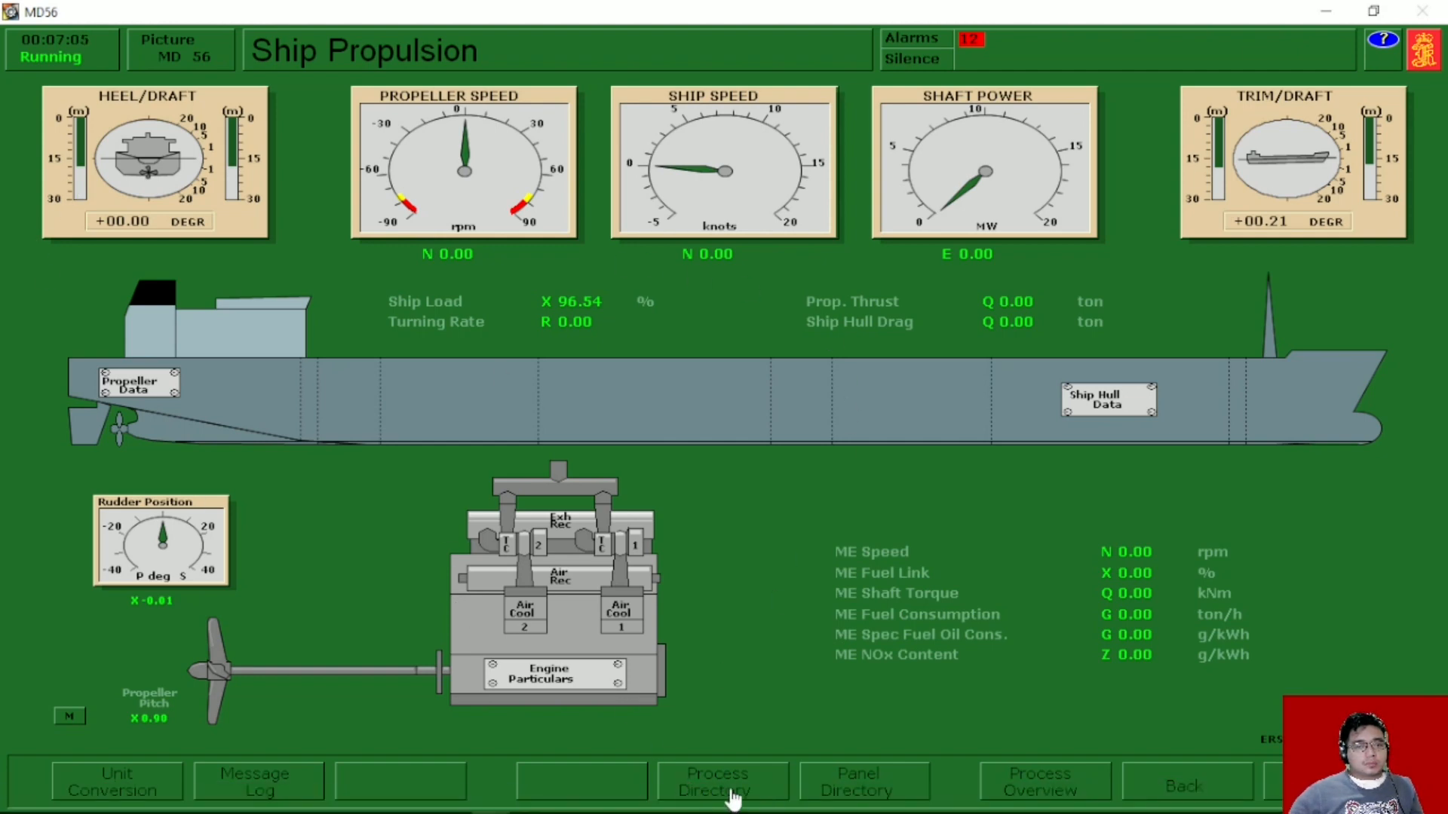
# Check the Bilge Wells/Sludge Tank picture and return to the Stern Tube System picture
pyautogui.click(731, 798)
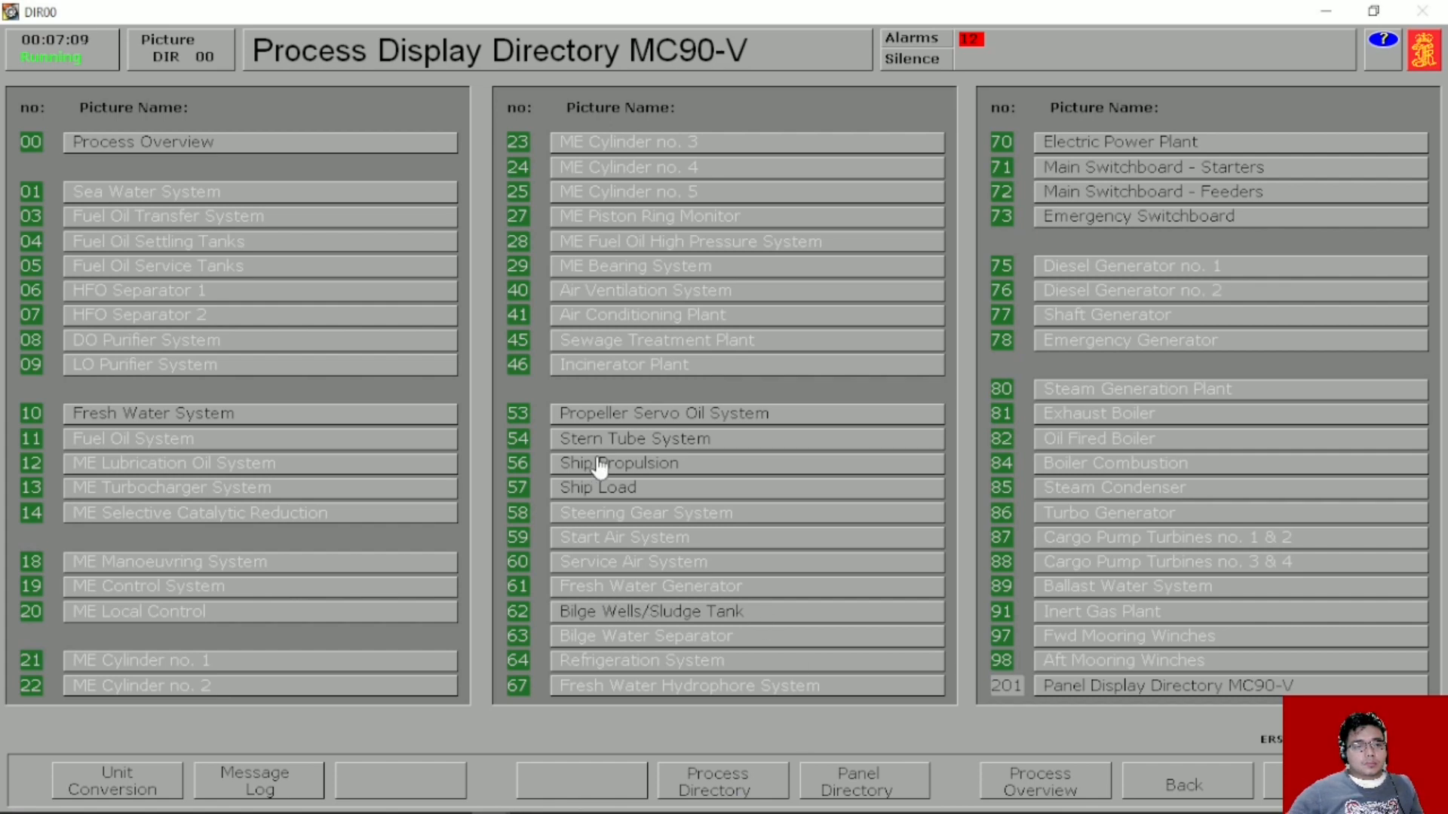
pyautogui.click(665, 614)
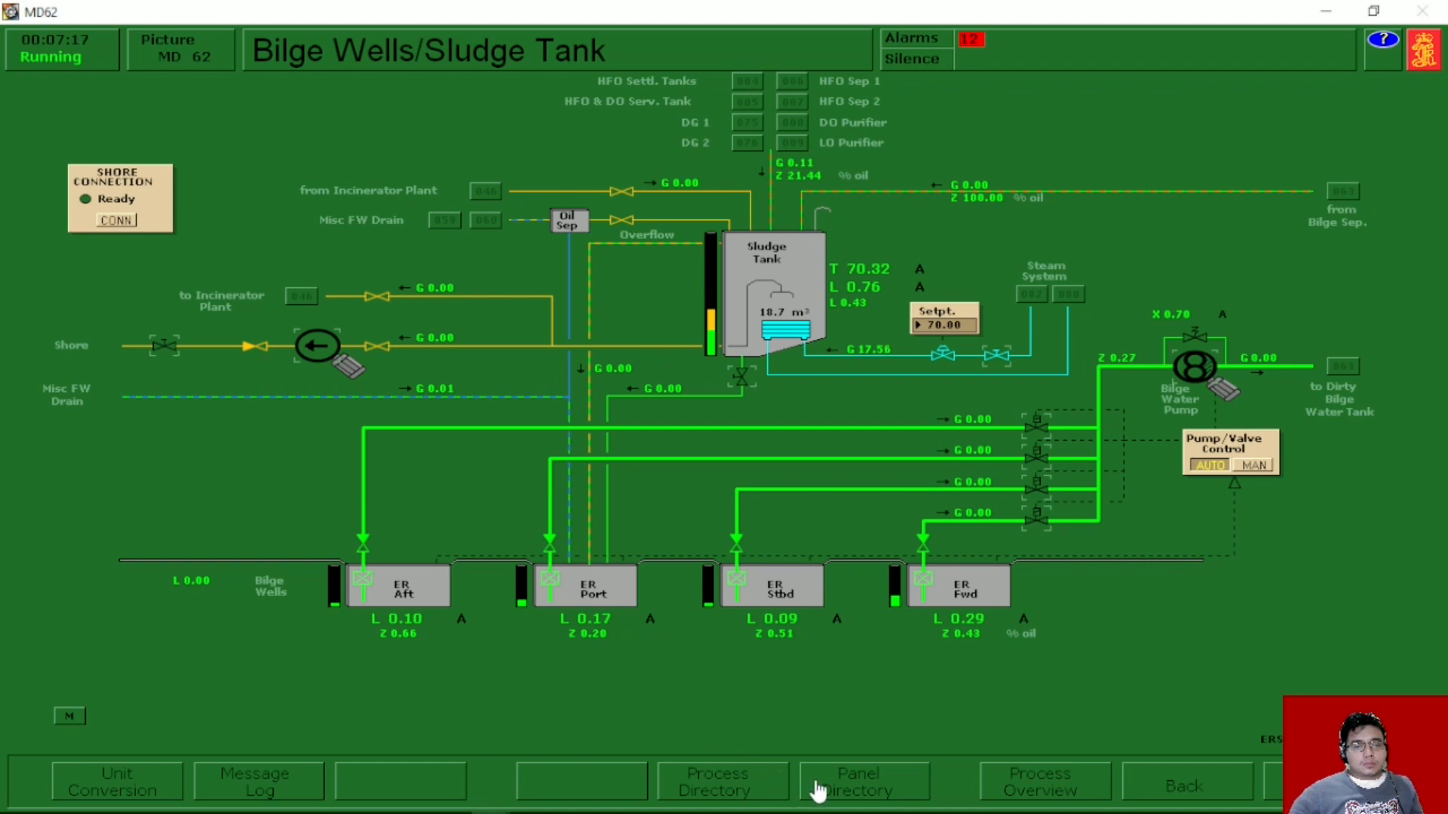
pyautogui.click(744, 789)
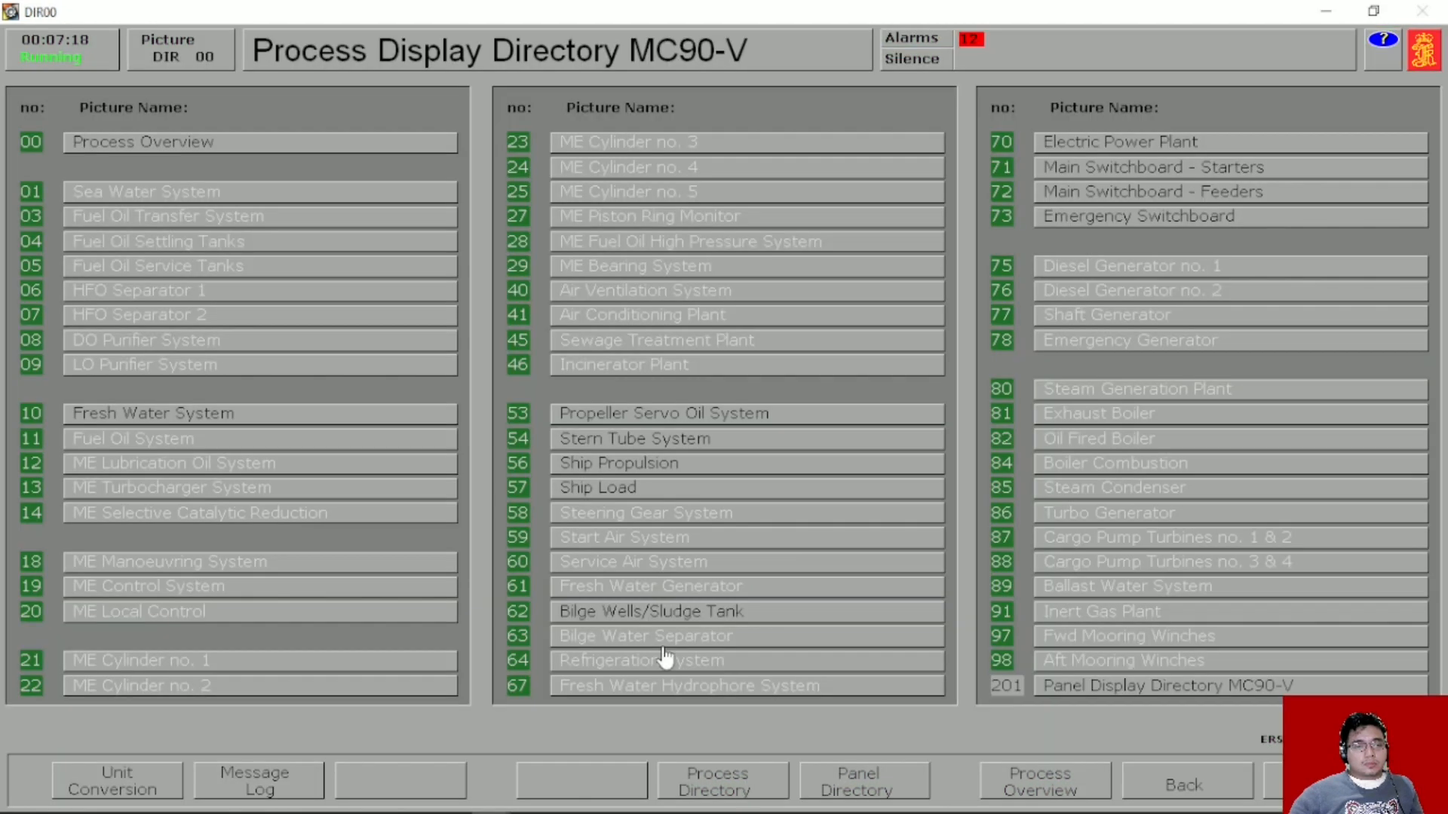
pyautogui.click(660, 439)
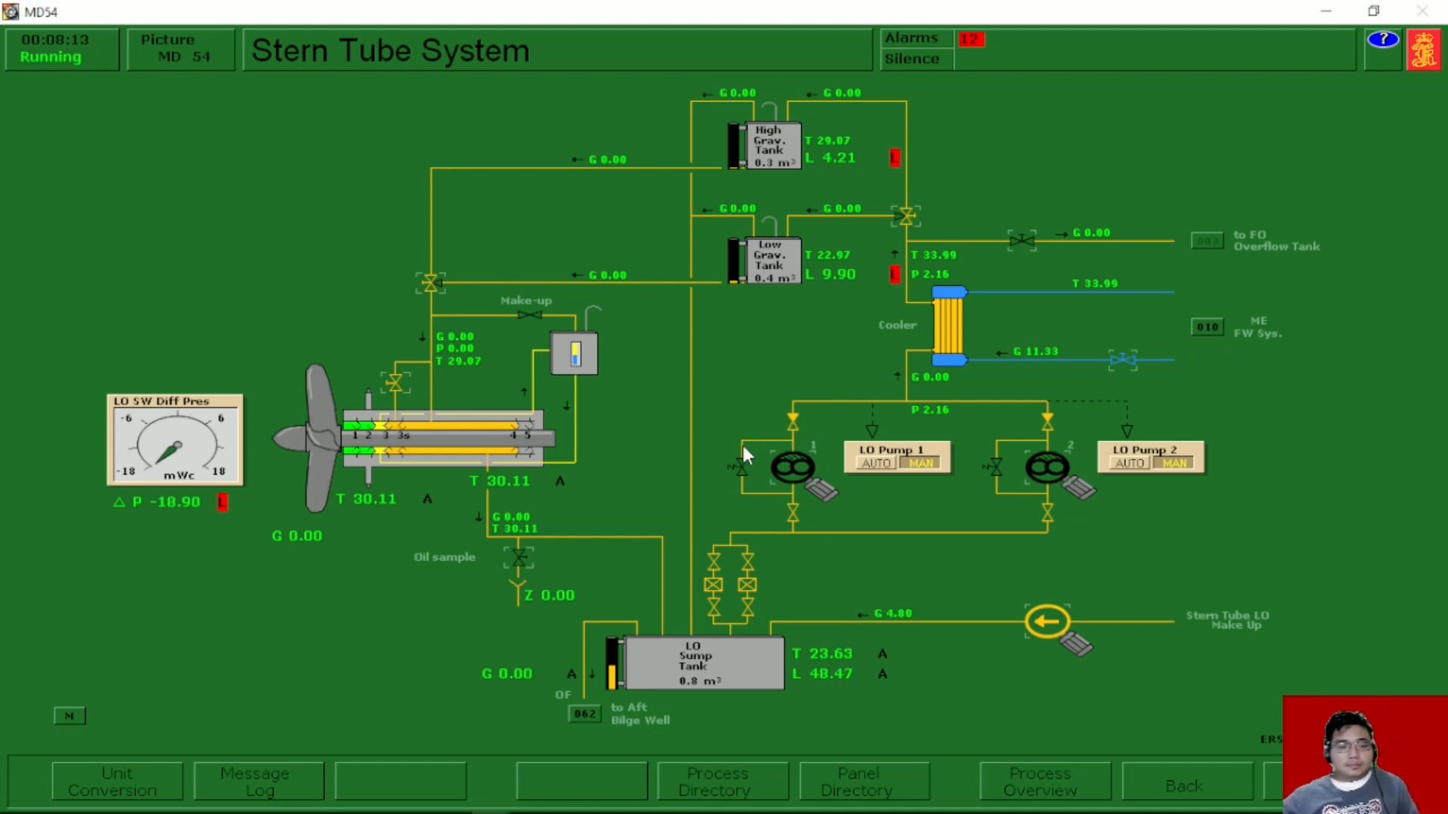
pyautogui.click(1075, 472)
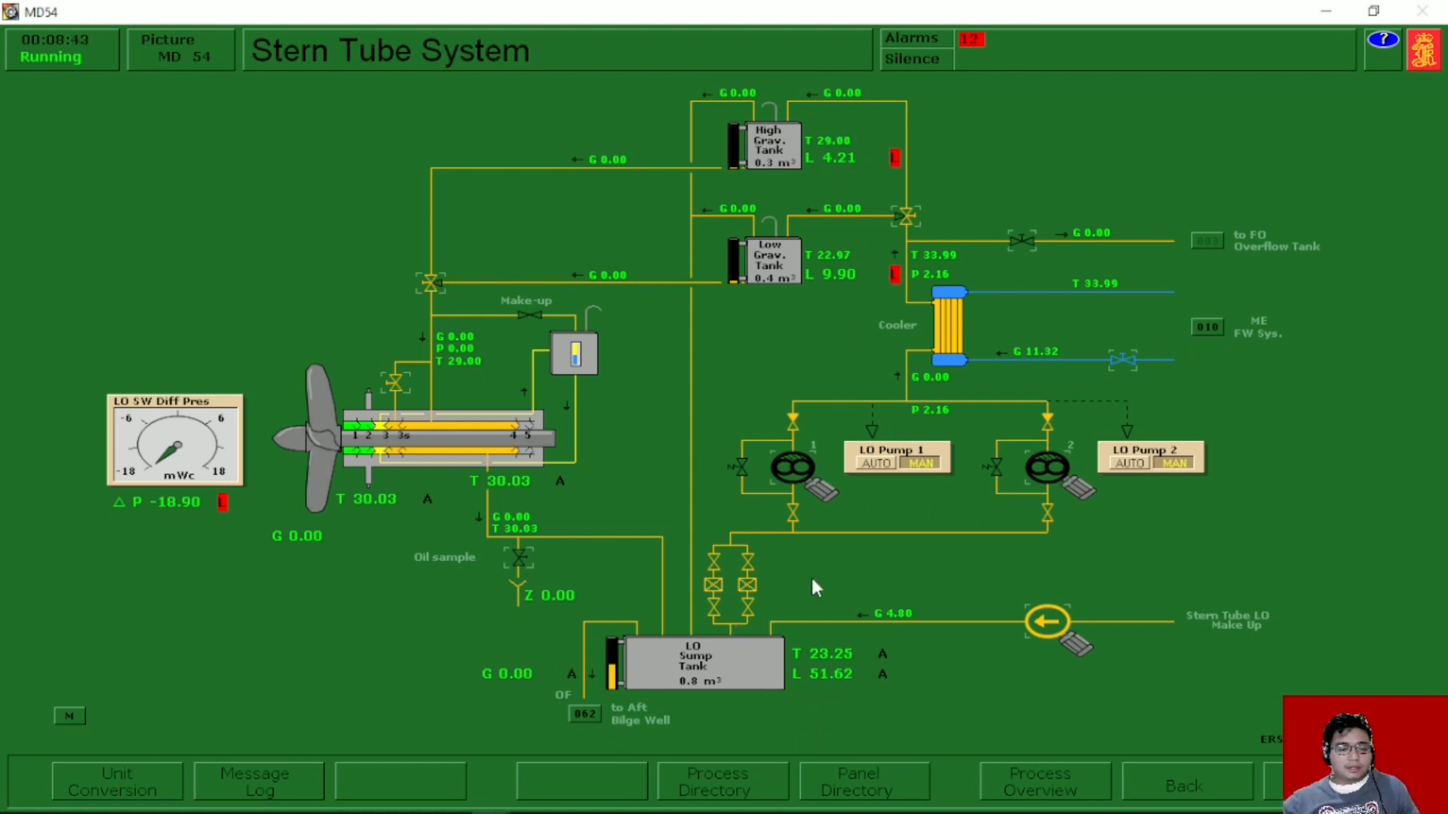
pyautogui.click(865, 678)
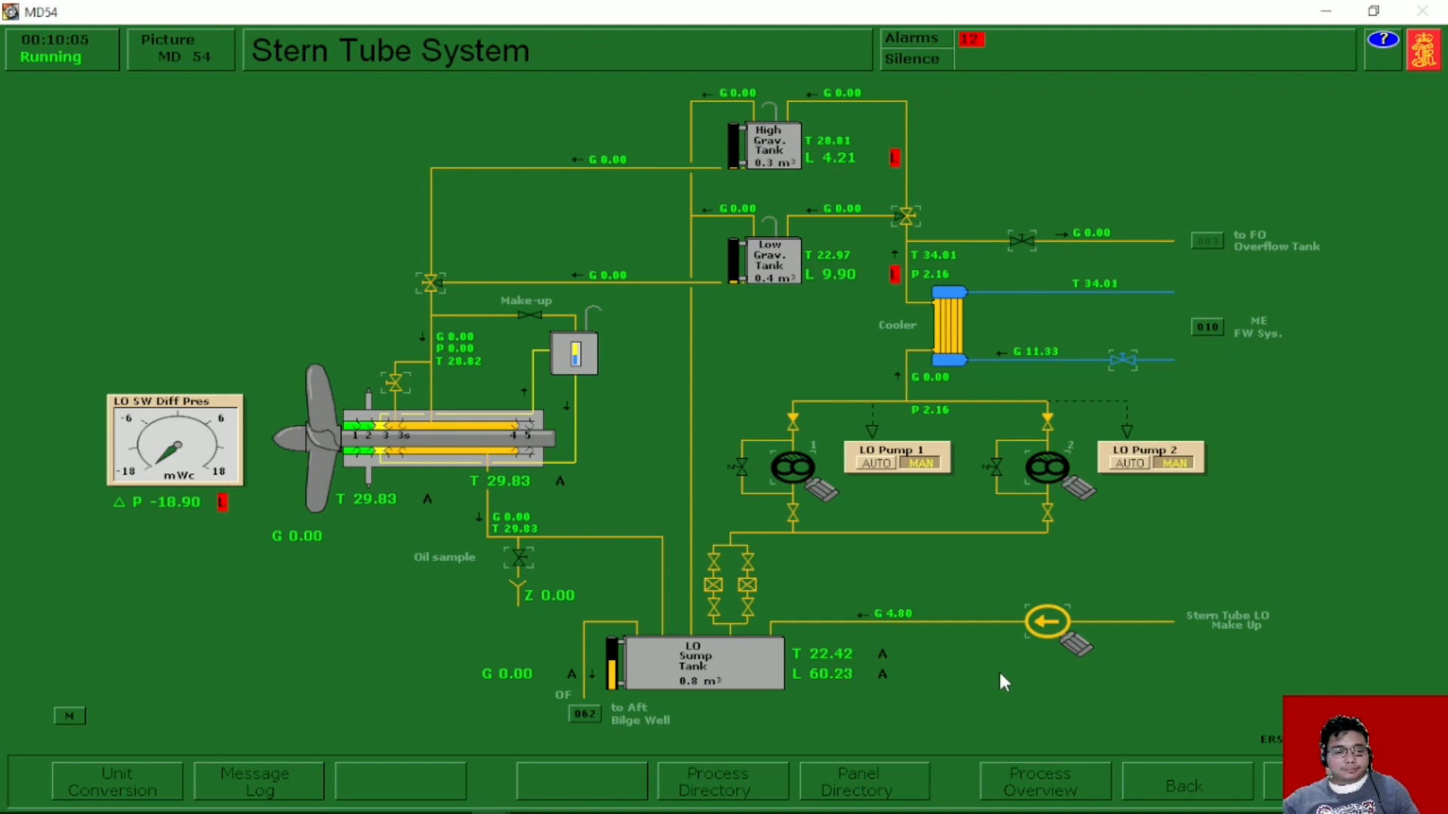
pyautogui.click(890, 613)
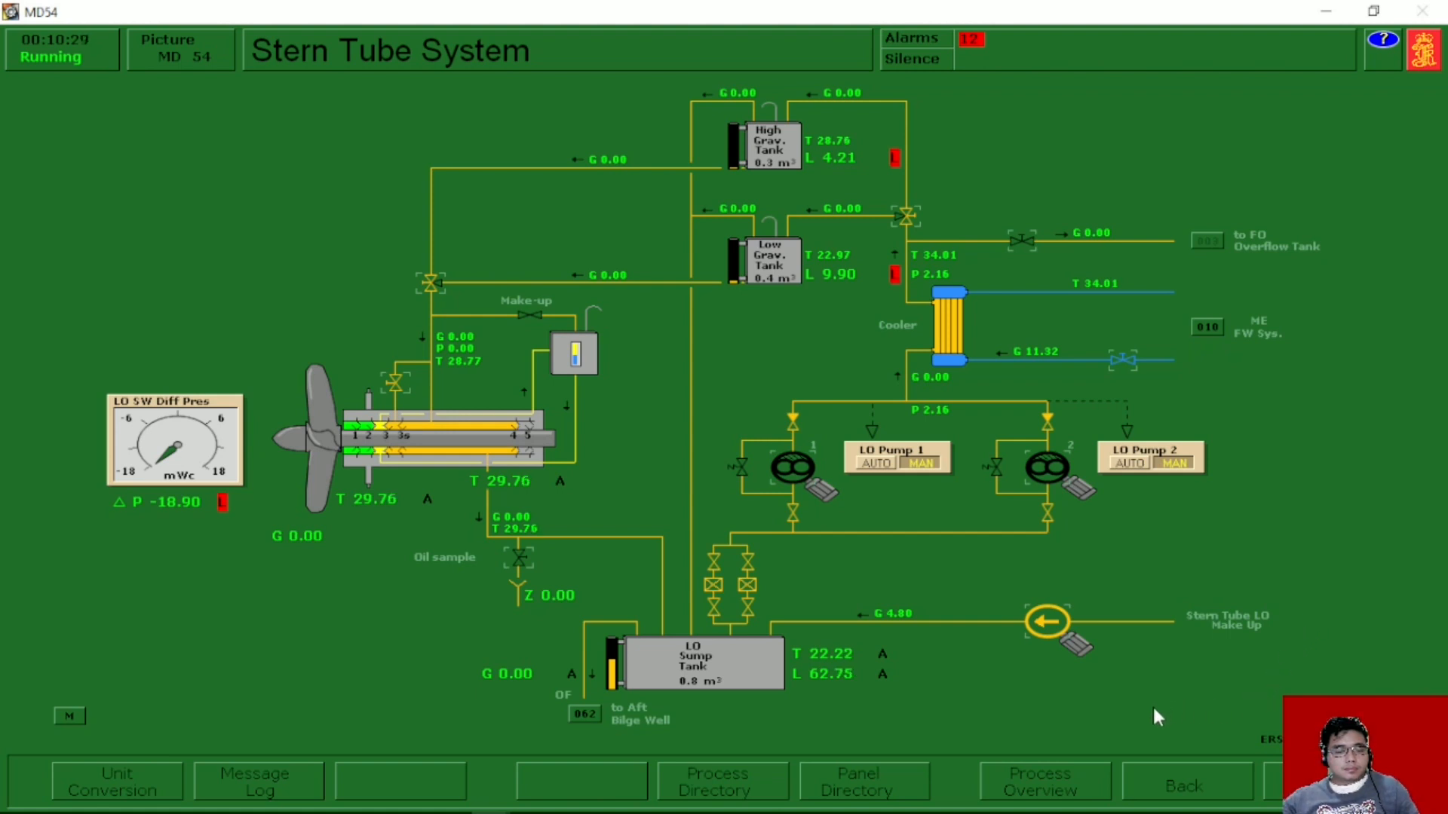
pyautogui.click(869, 687)
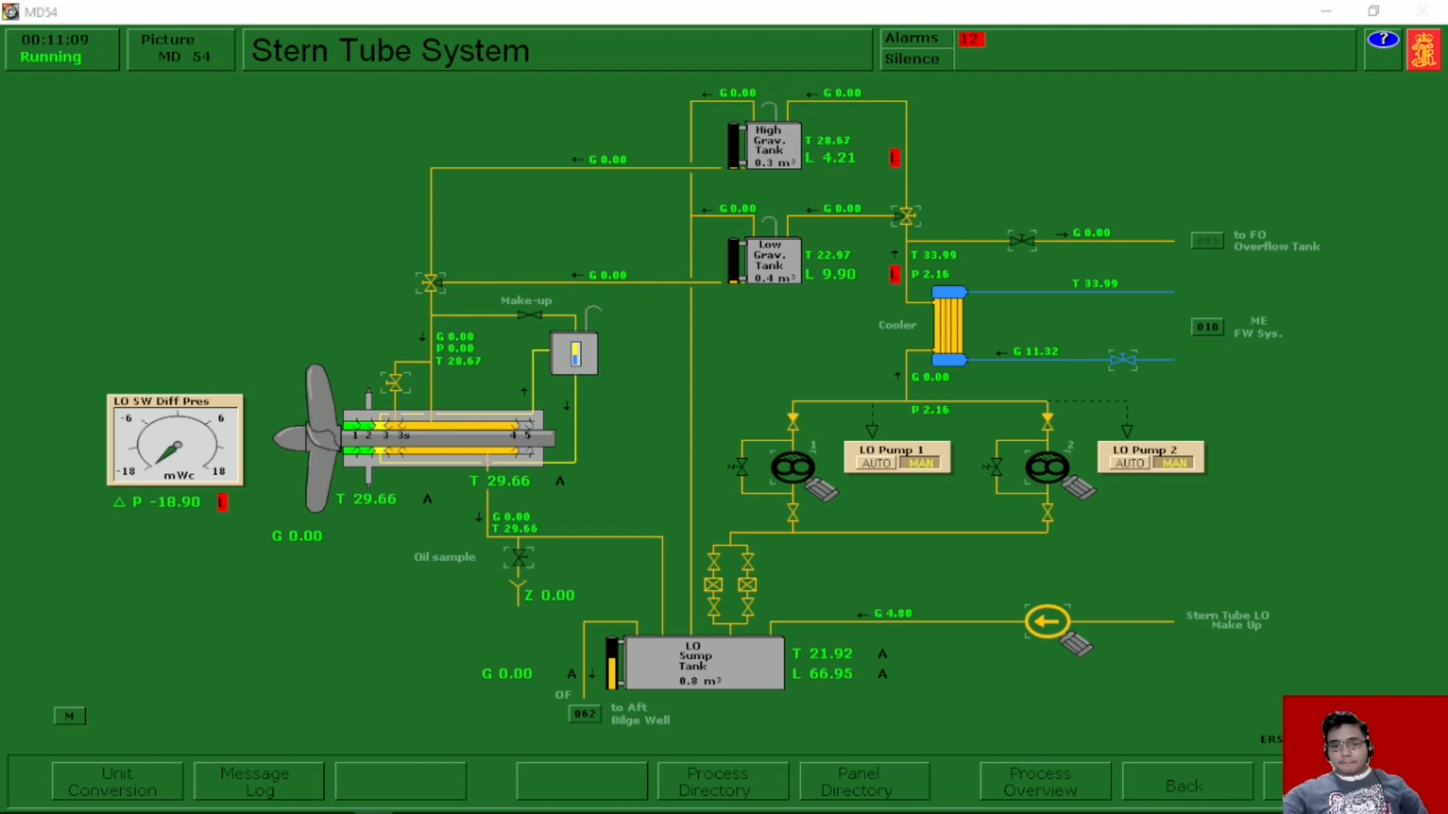
pyautogui.moveTo(953, 379)
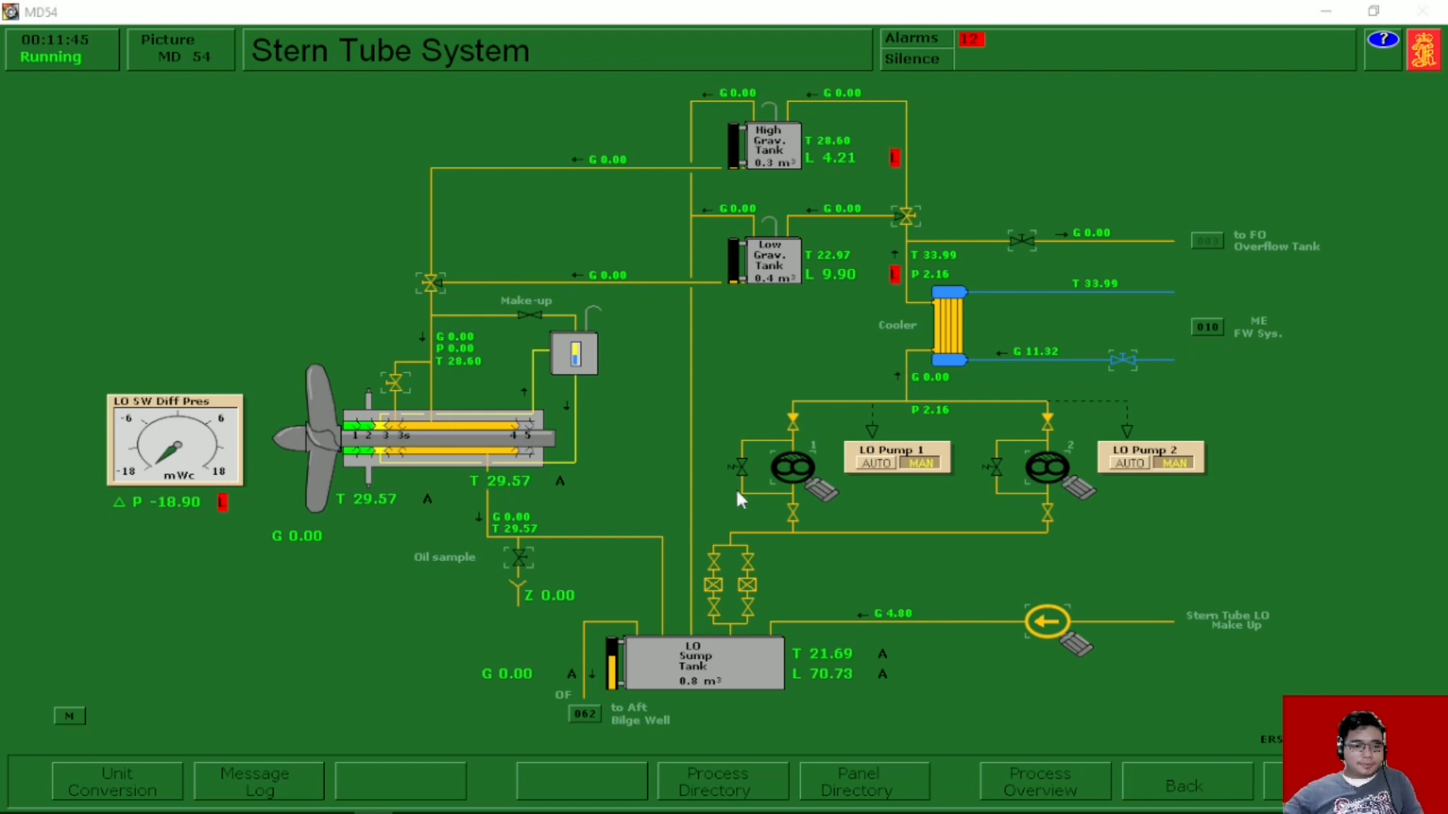
# Start stern tube LO pumps 1 and 2 and check the LO/SW differential pressure
pyautogui.click(781, 488)
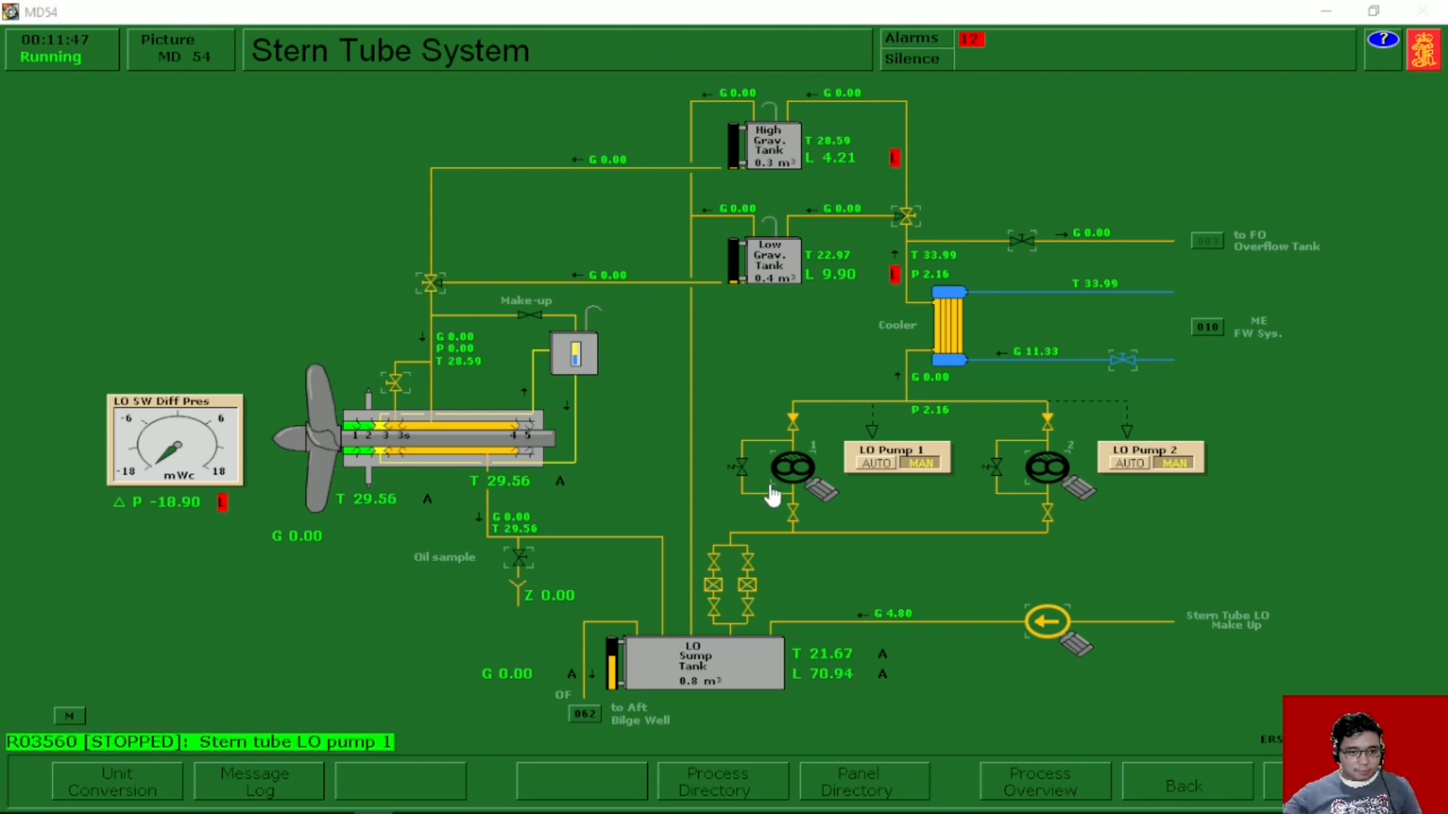
pyautogui.click(800, 483)
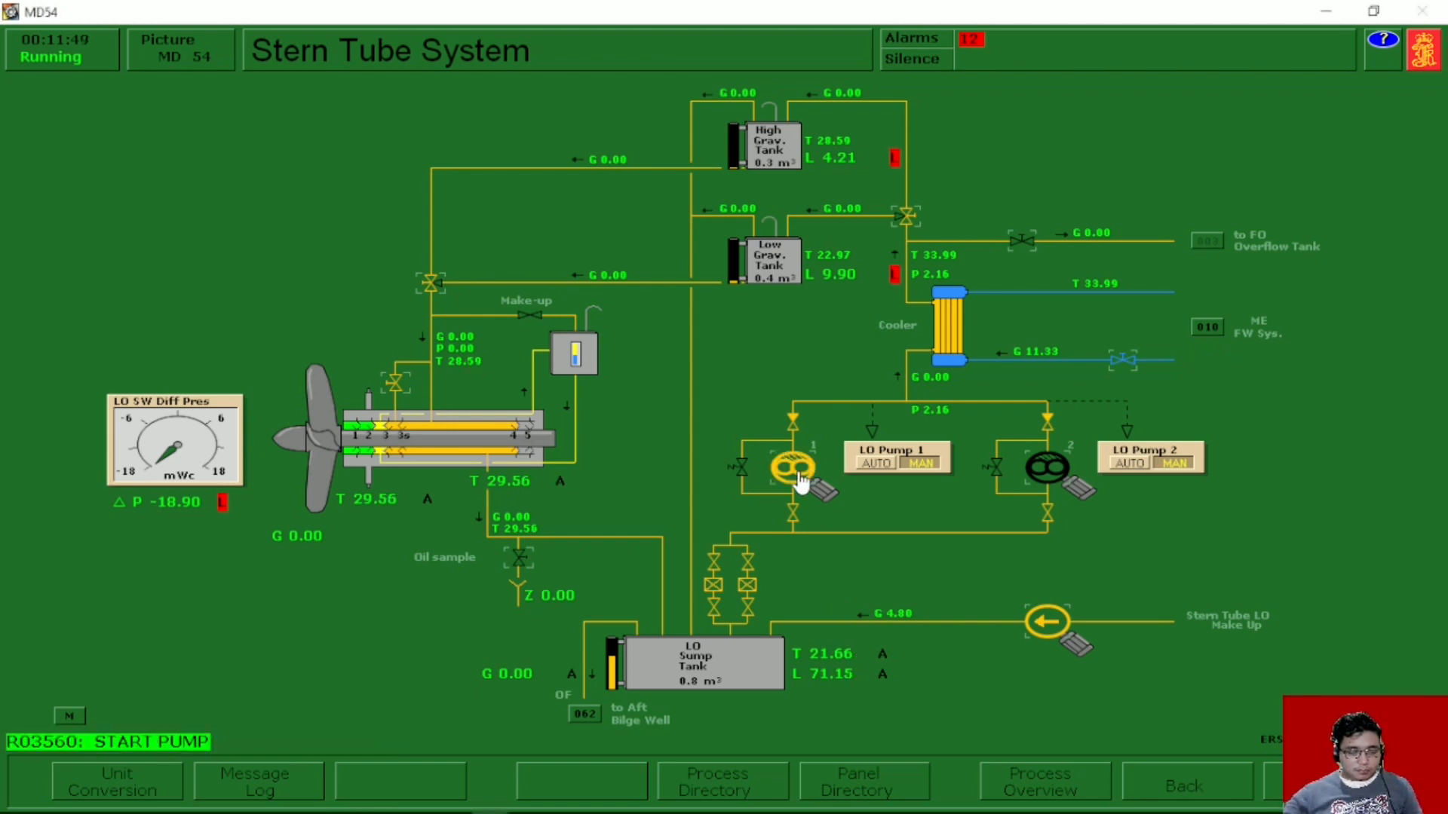
pyautogui.click(1044, 473)
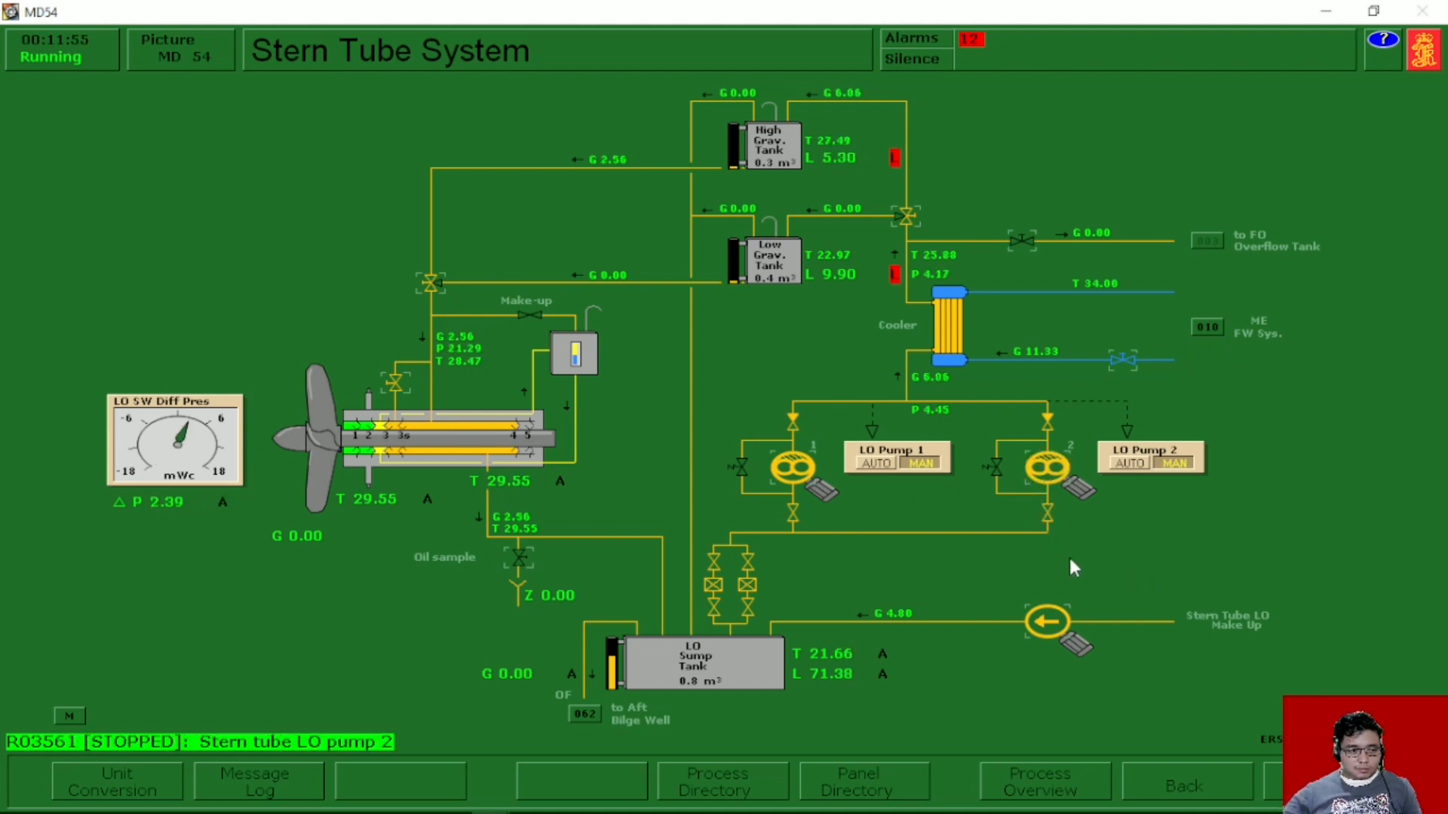
pyautogui.moveTo(186, 478)
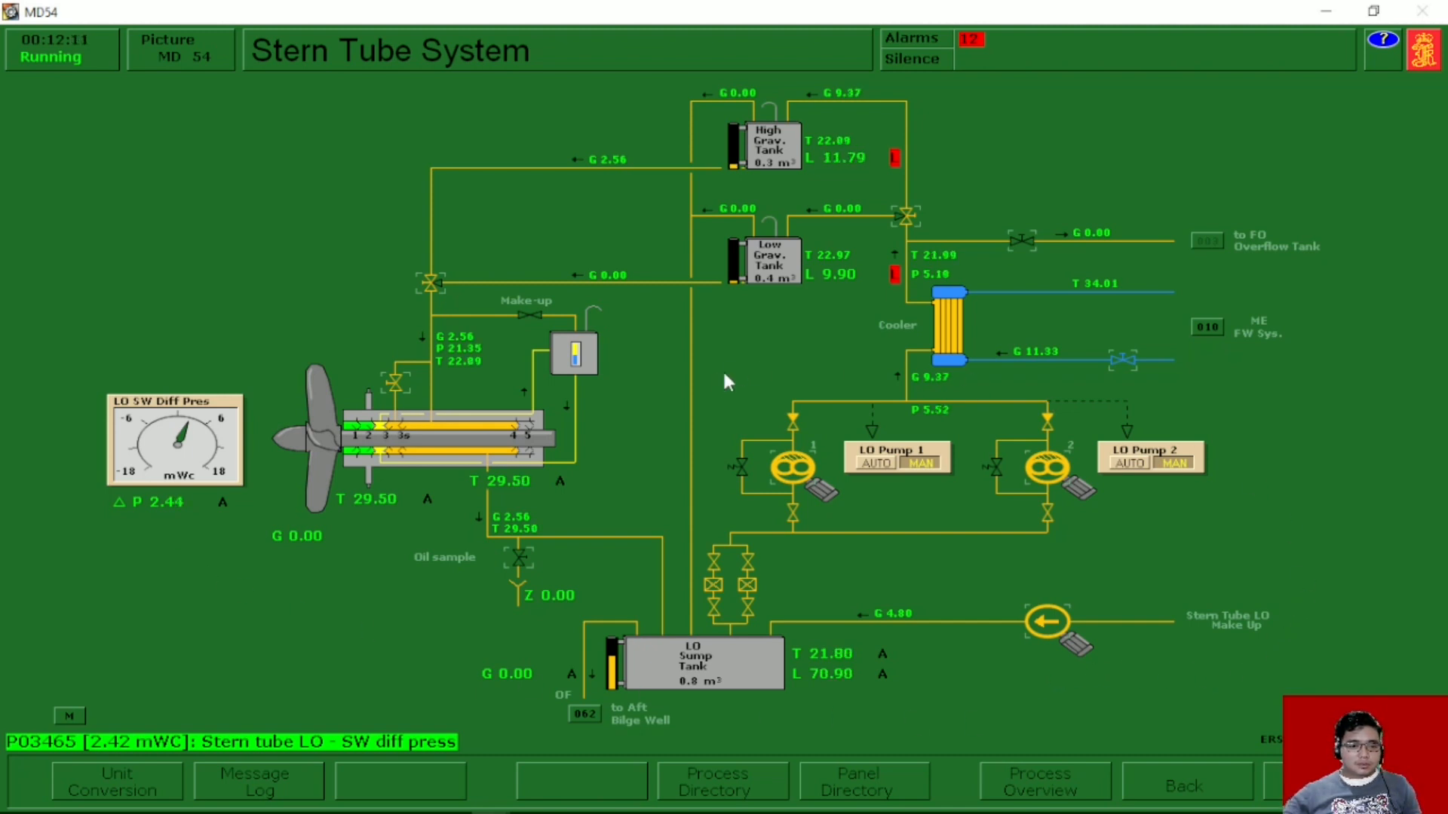
# Switch LO pumps 1 and 2 to AUTO and turn the three-way supply valve to feed the Low Gravity Tank
pyautogui.click(798, 467)
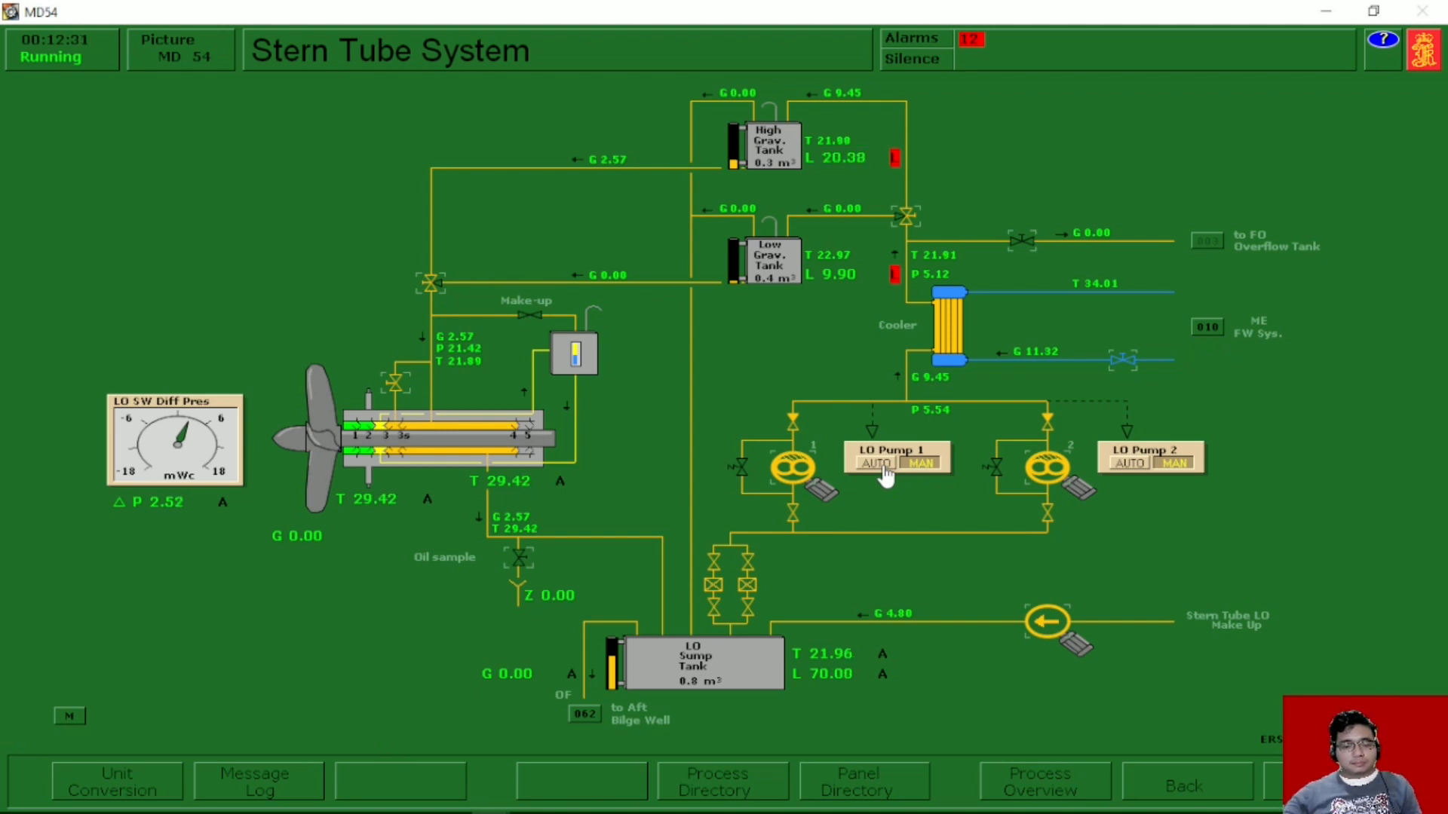
pyautogui.click(884, 466)
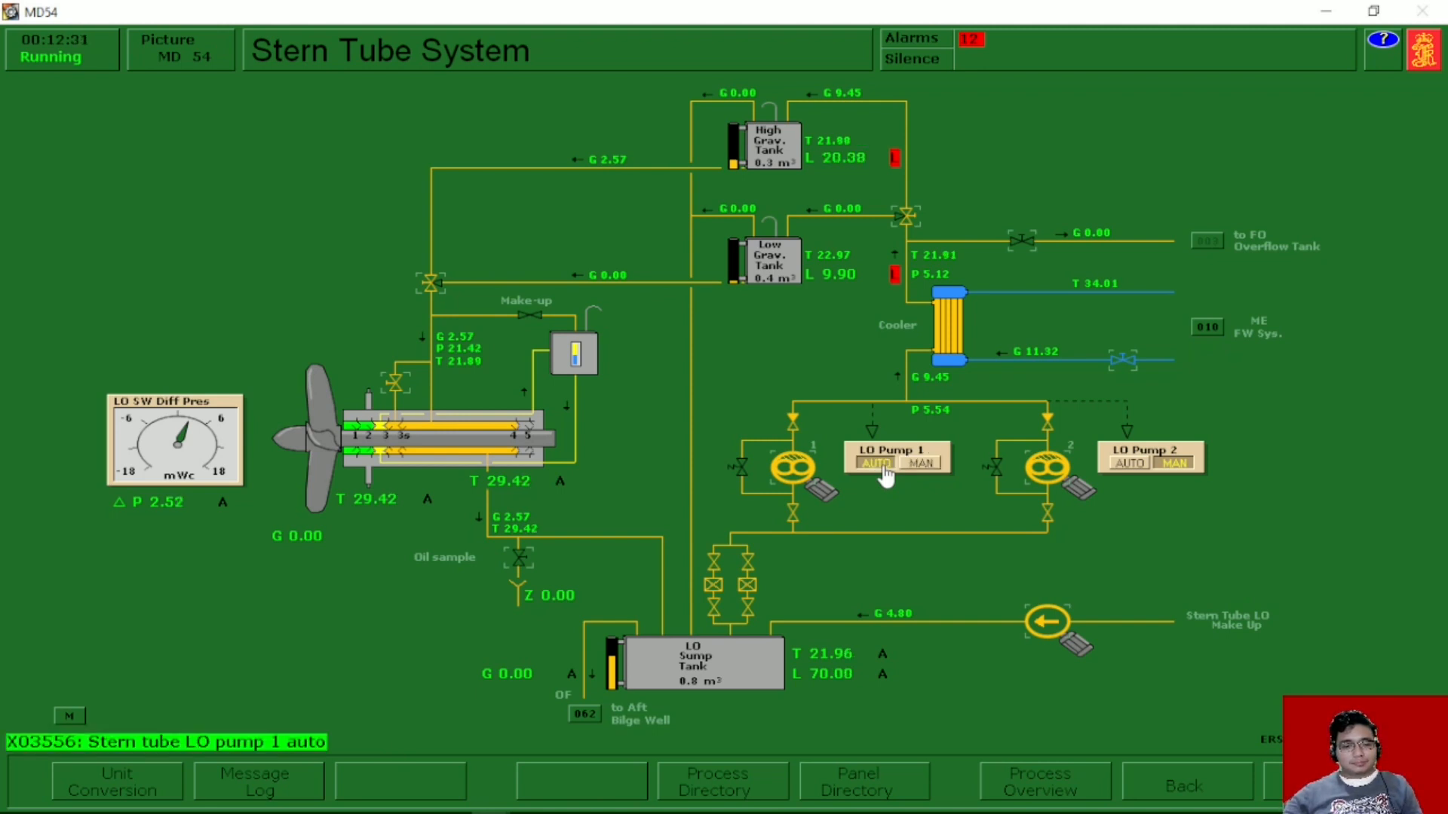
pyautogui.click(1130, 463)
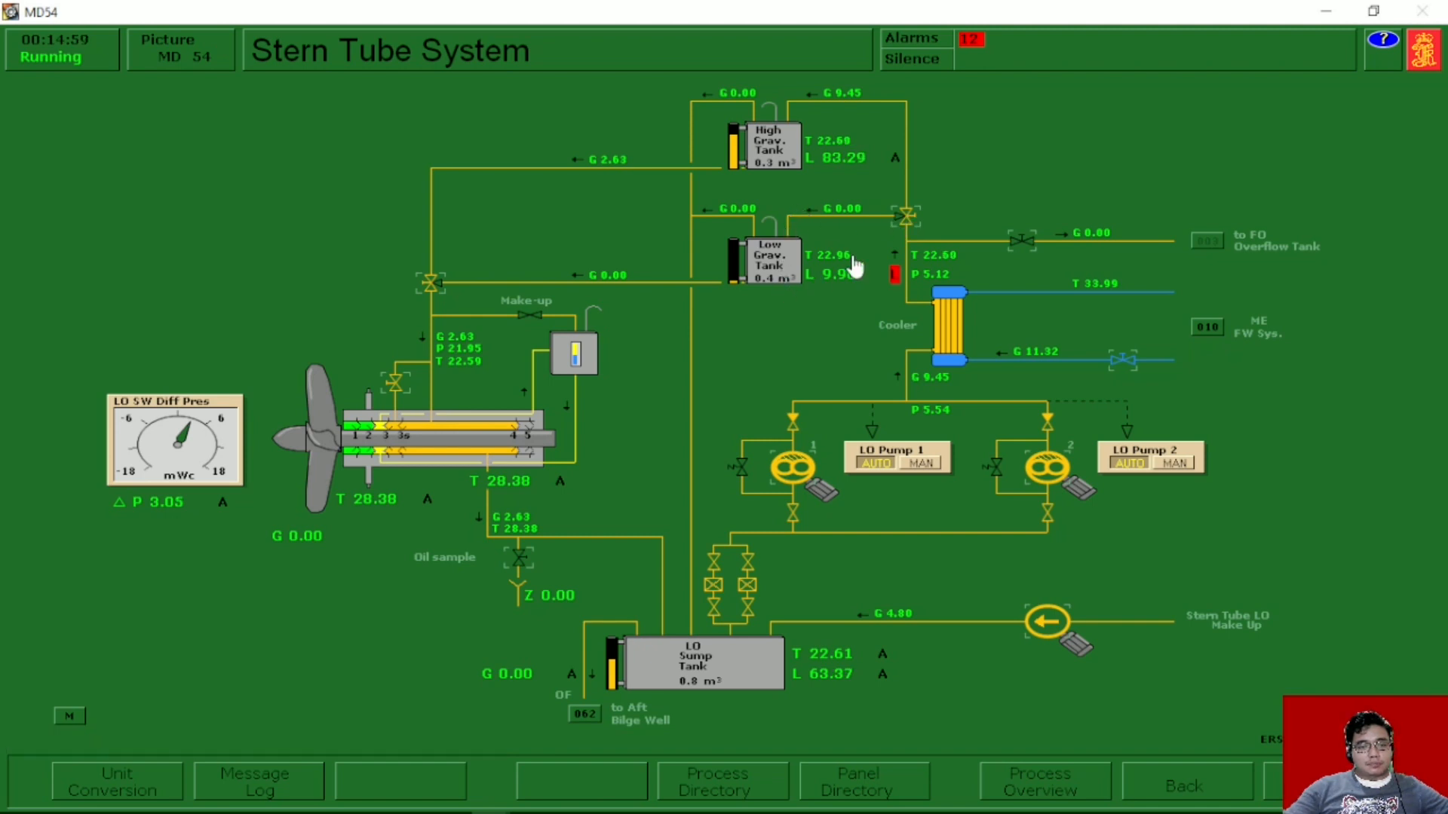
pyautogui.click(913, 221)
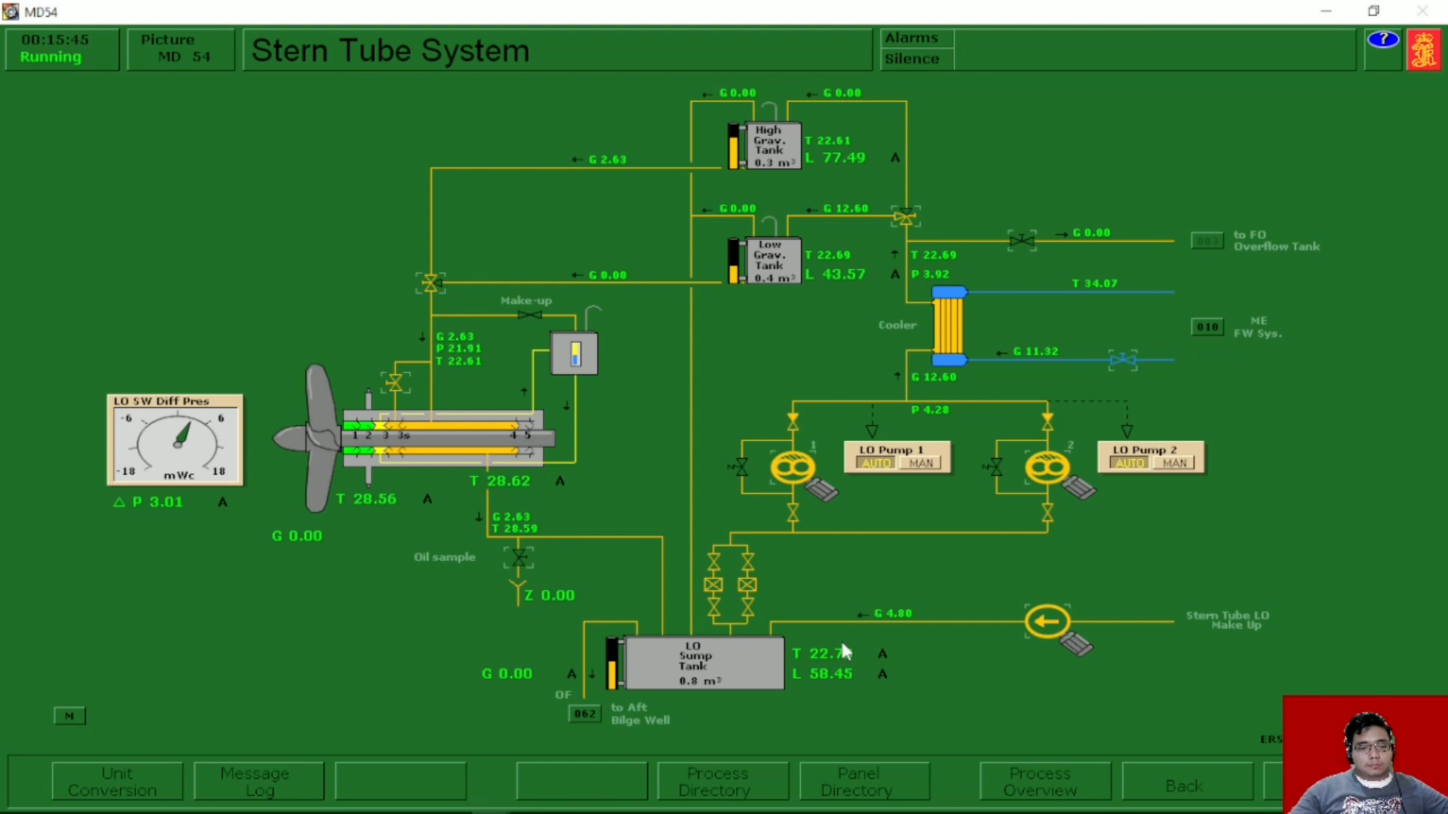
# Open the stern tube malfunction page, reset malfunctions M4201 through M4209, and close the page
pyautogui.click(69, 715)
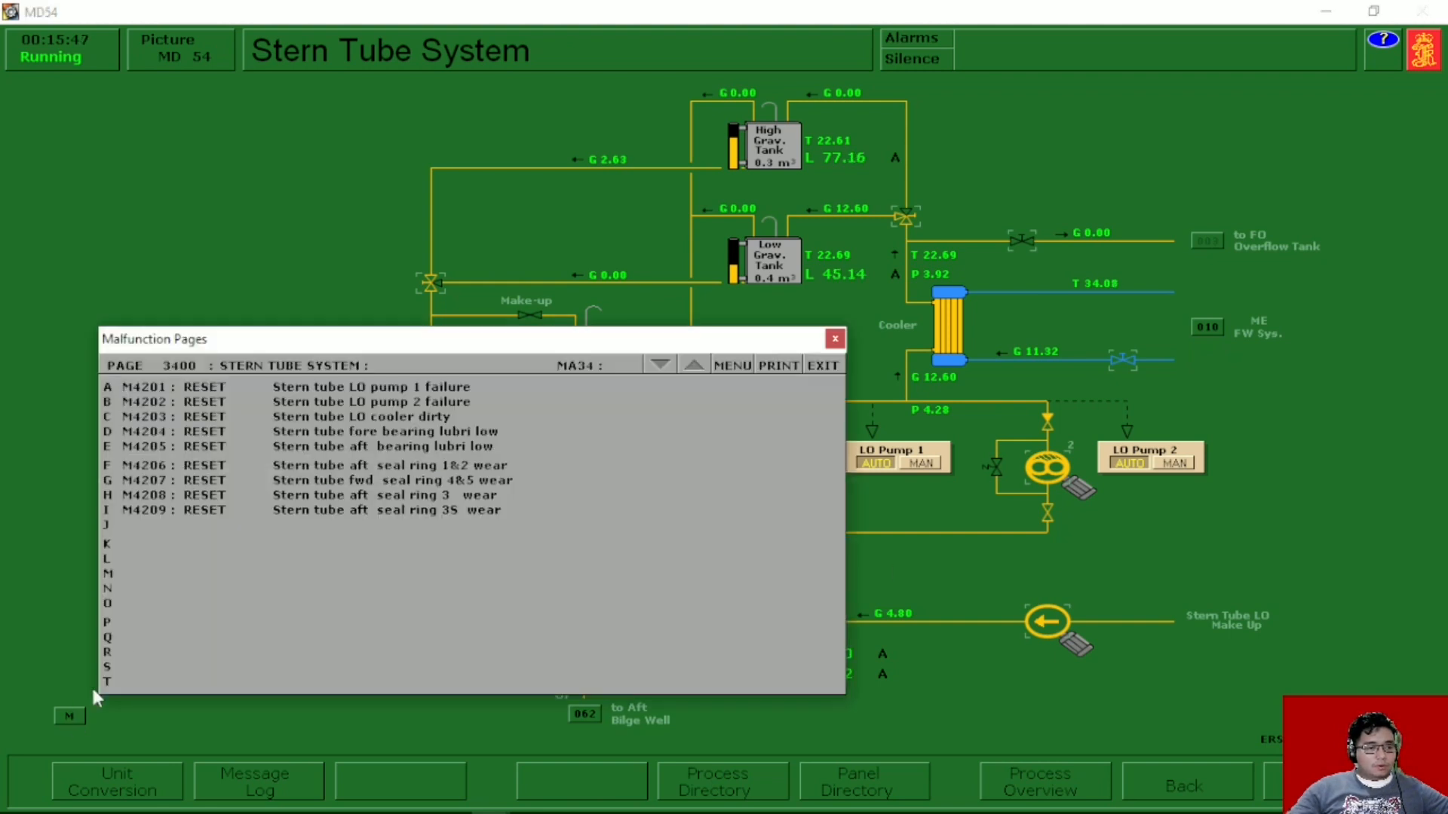
pyautogui.click(203, 389)
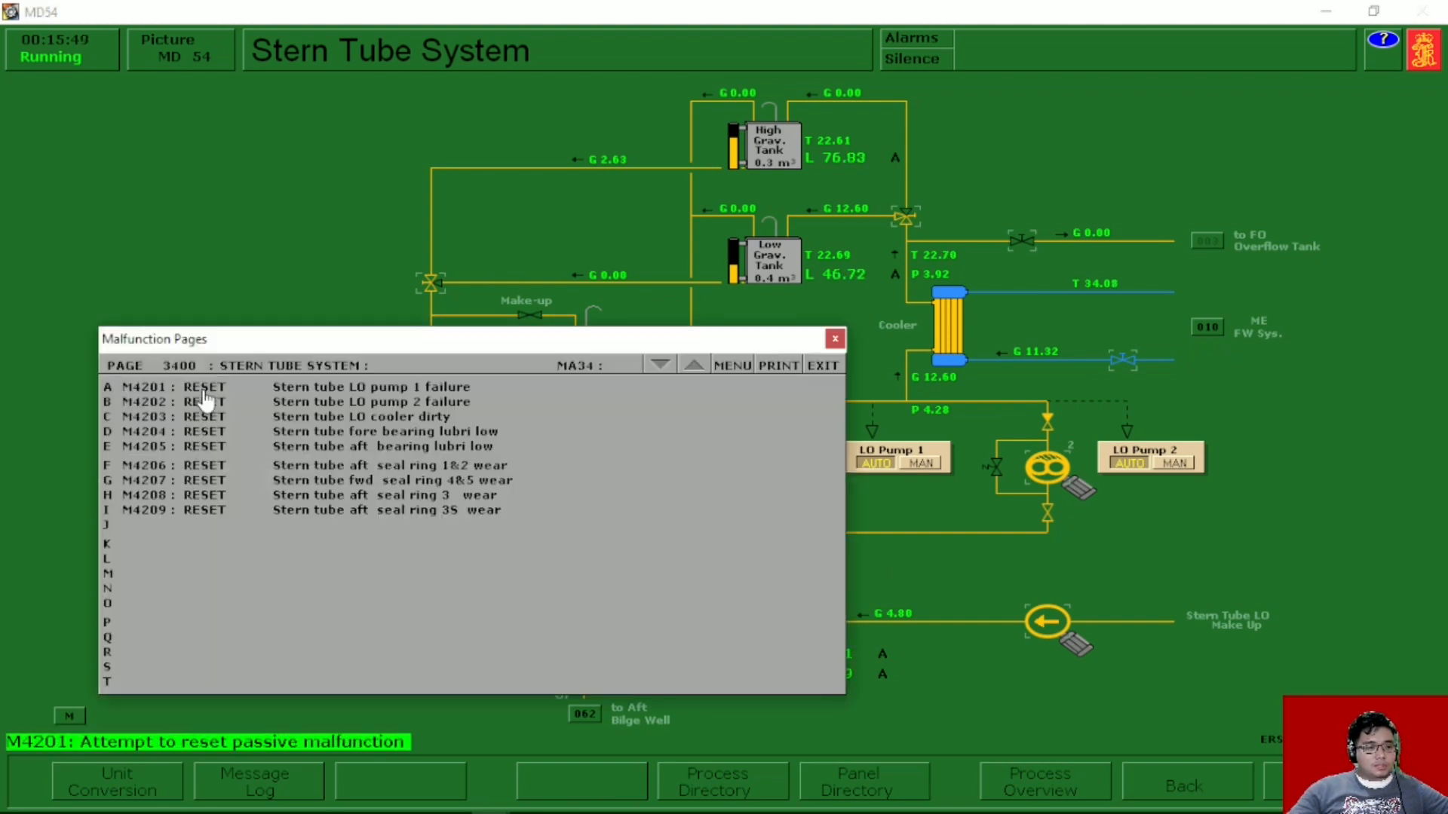
pyautogui.click(205, 448)
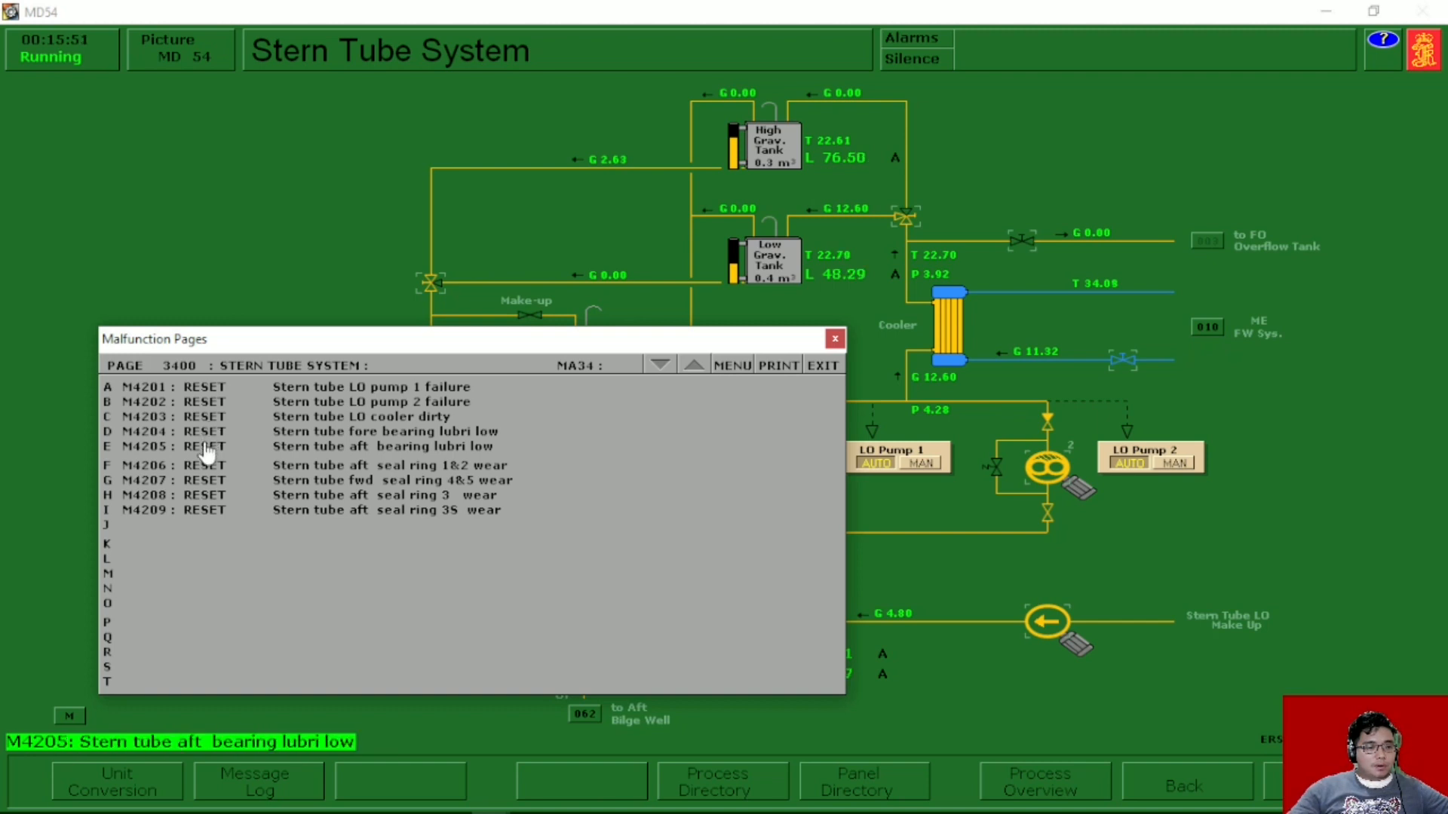
pyautogui.click(203, 481)
pyautogui.click(204, 495)
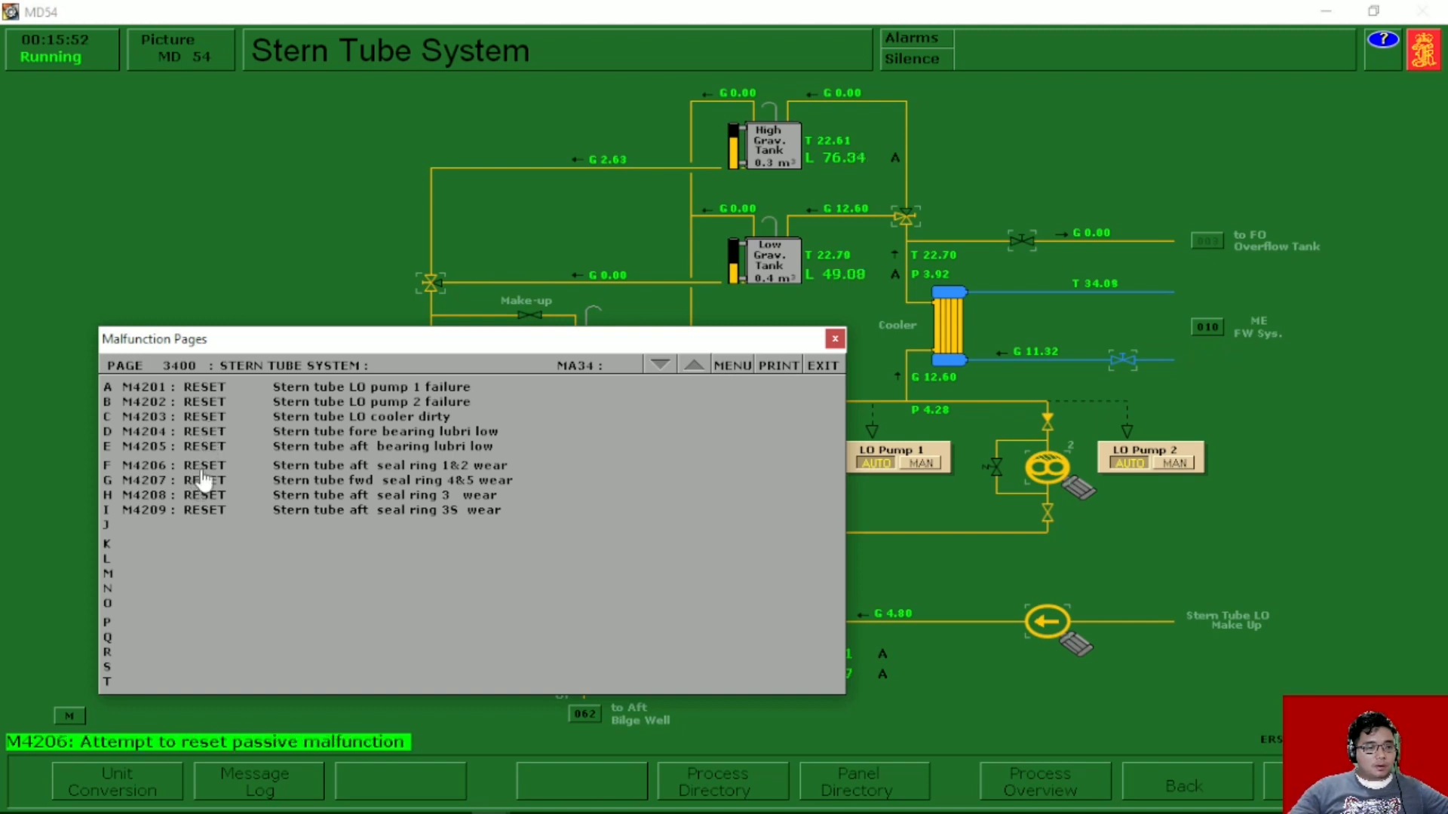
pyautogui.click(207, 512)
pyautogui.click(198, 417)
pyautogui.click(200, 389)
pyautogui.click(212, 403)
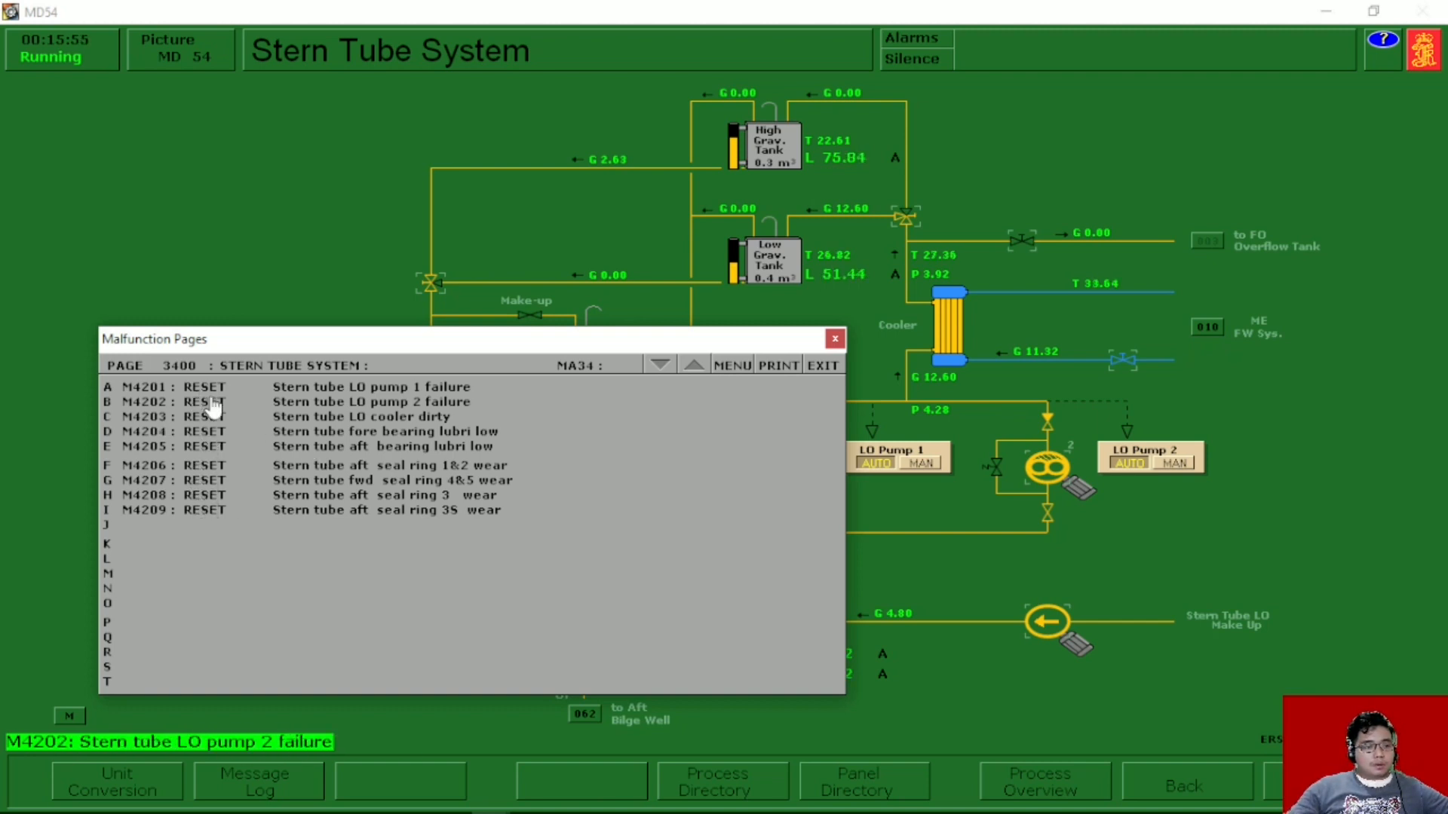
pyautogui.click(210, 389)
pyautogui.click(205, 404)
pyautogui.click(208, 419)
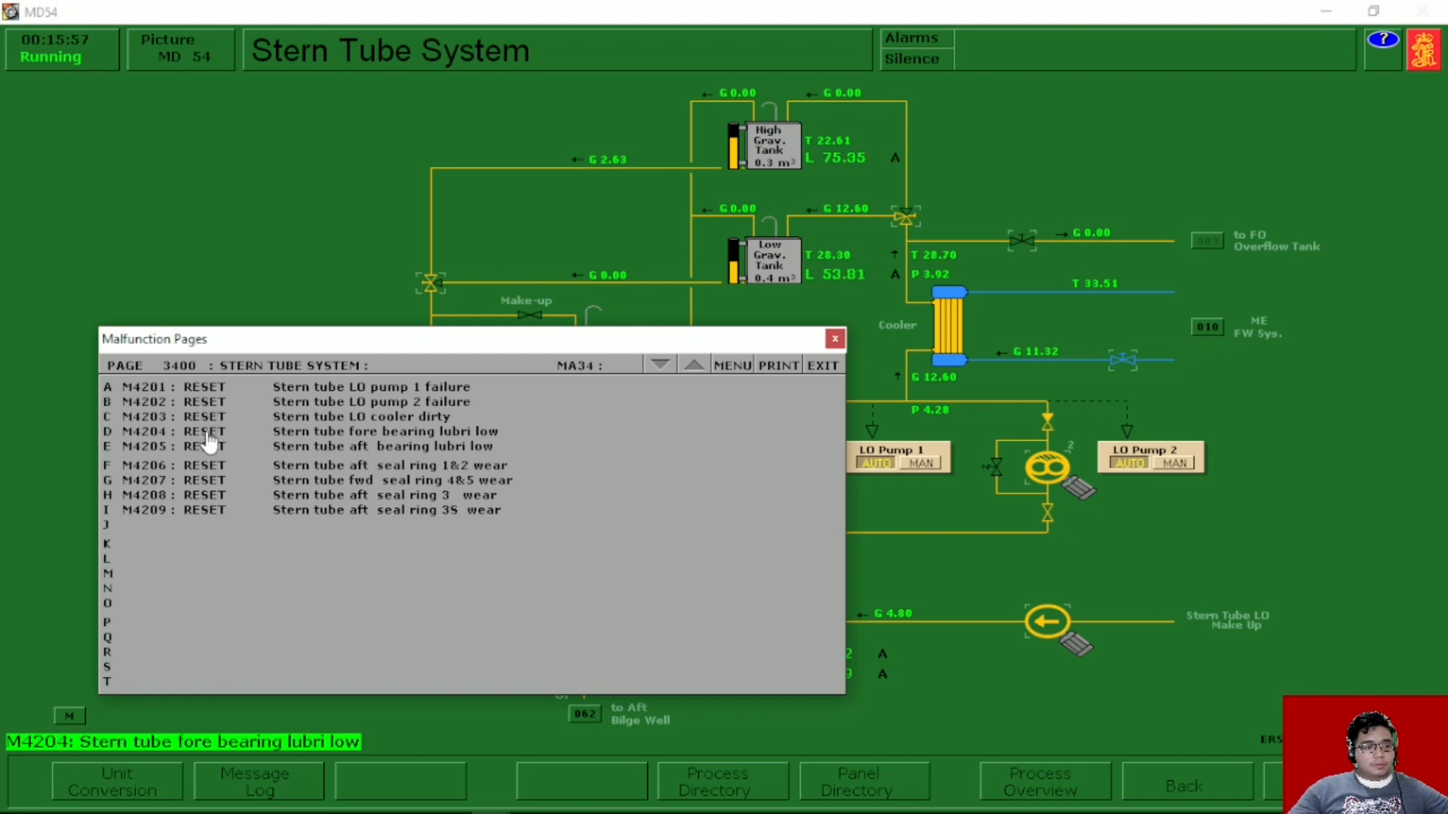
pyautogui.click(208, 434)
pyautogui.click(205, 451)
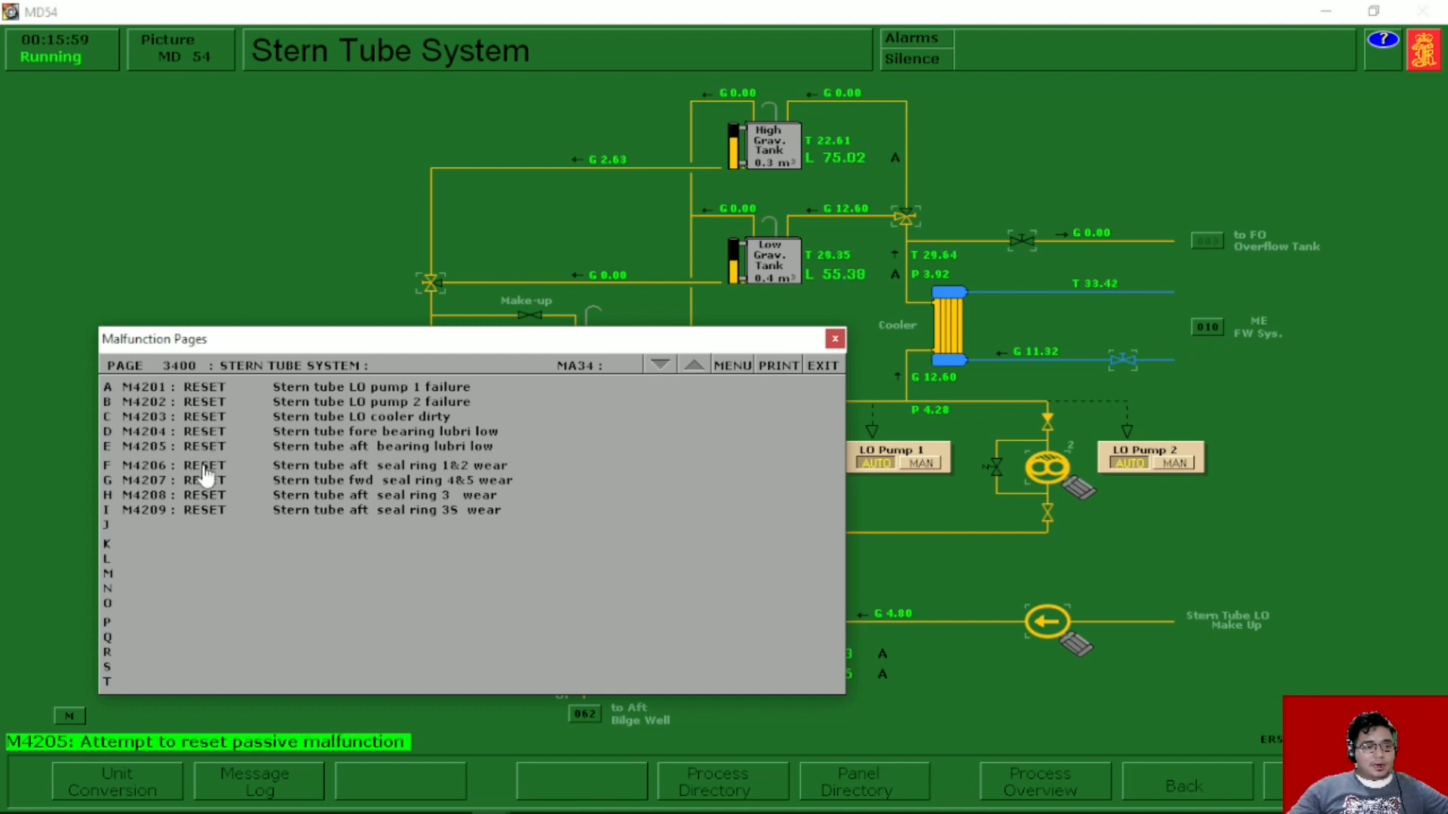
pyautogui.click(204, 468)
pyautogui.click(204, 481)
pyautogui.click(203, 495)
pyautogui.click(202, 511)
pyautogui.click(835, 341)
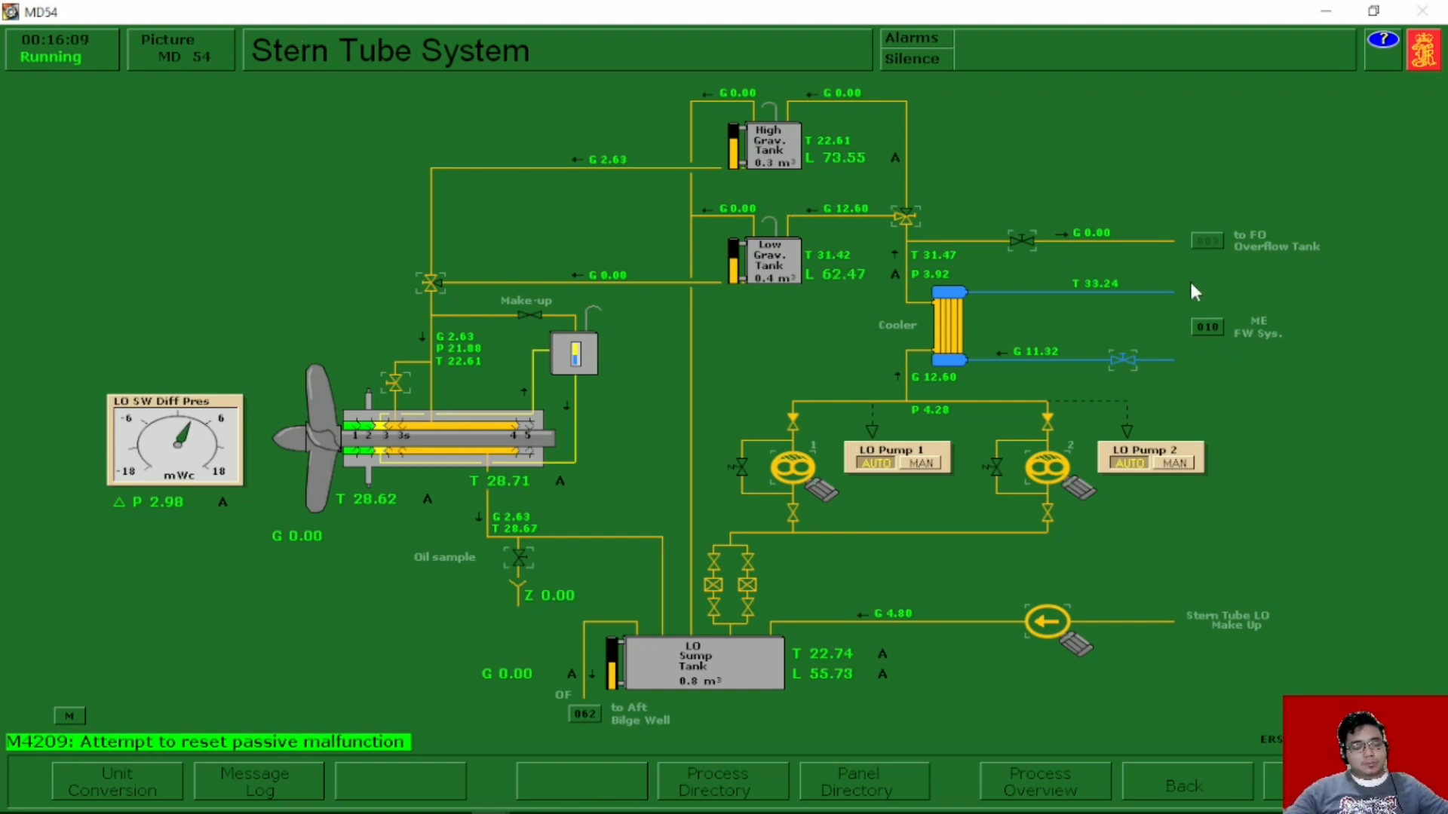
# Stop the stern tube LO sump make-up pump and turn the three-way supply valve back to the High Gravity Tank
pyautogui.click(907, 66)
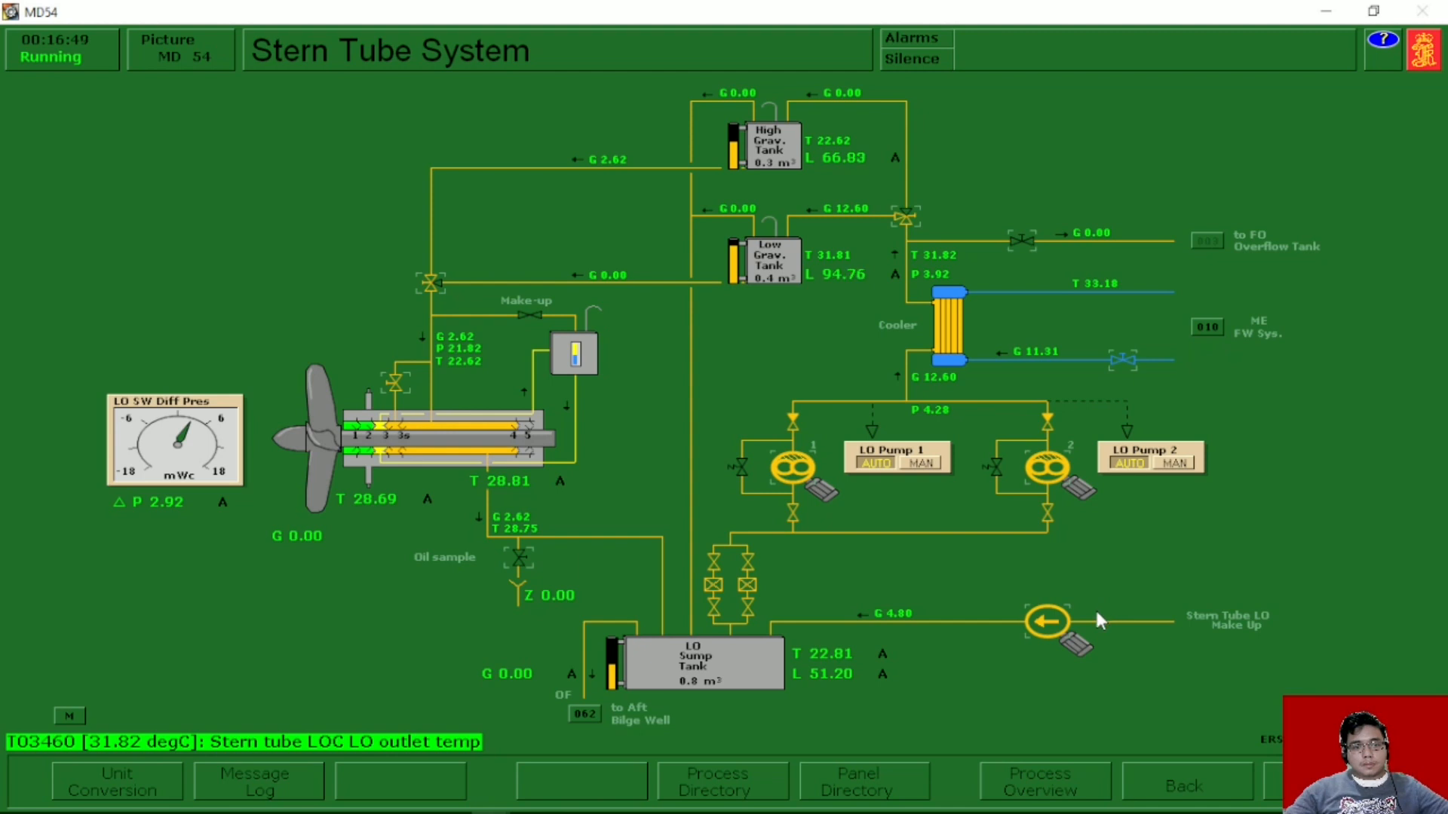
pyautogui.click(1054, 632)
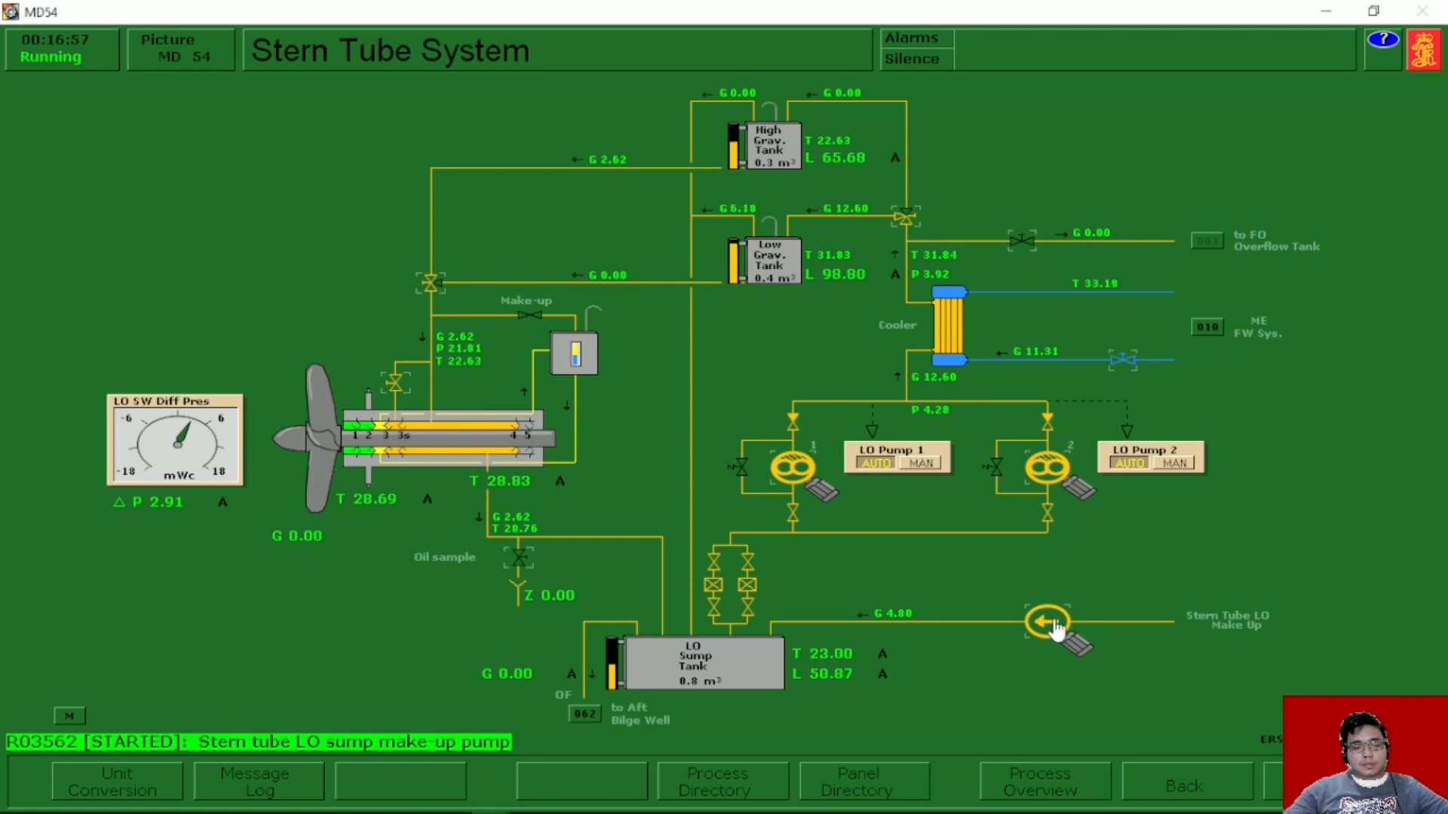
pyautogui.click(1056, 626)
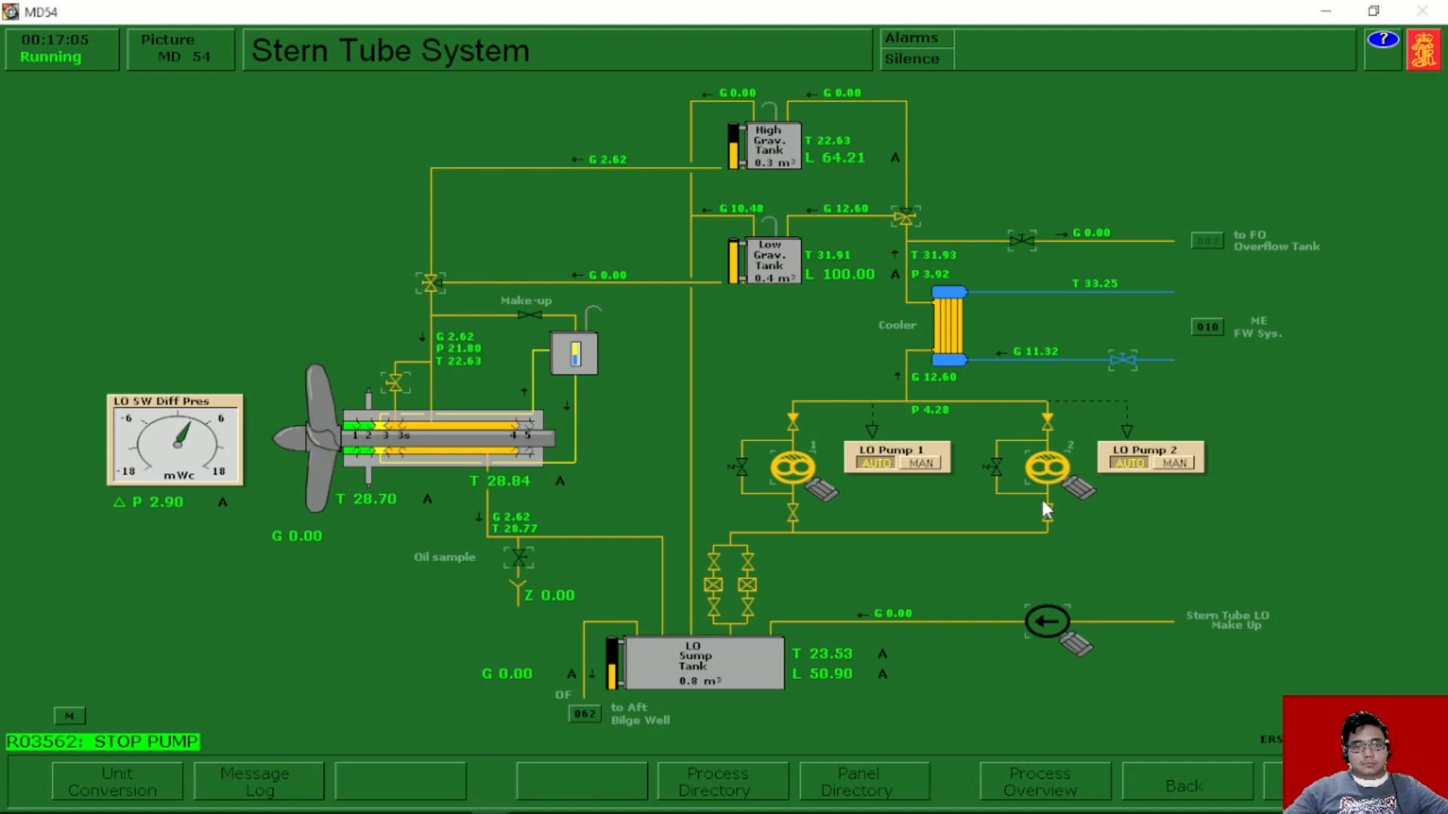
pyautogui.click(904, 221)
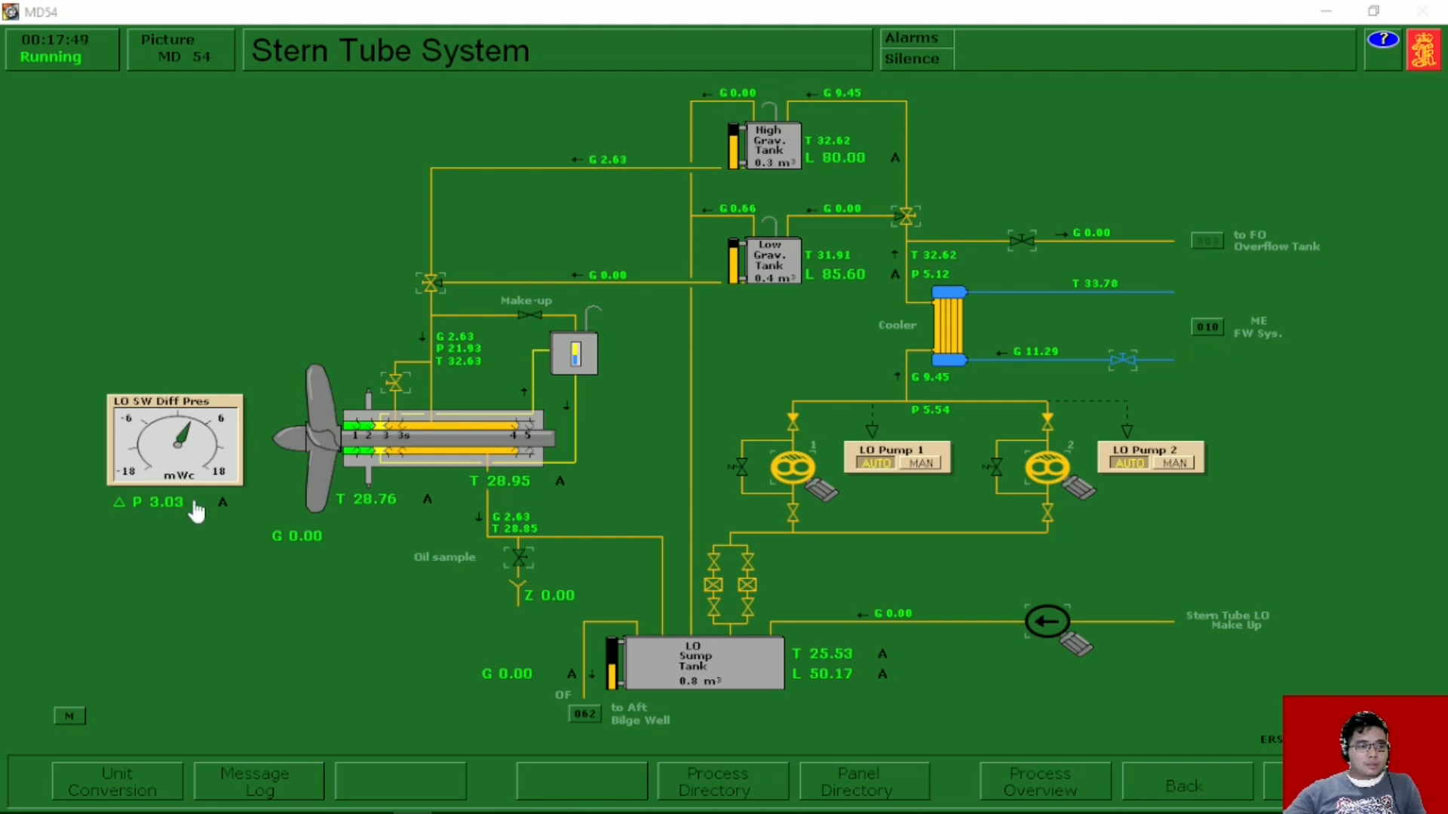
# Check the LO/SW differential pressure, the aft and fore bearing temperatures, and the stern tube malfunction page
pyautogui.moveTo(151, 510)
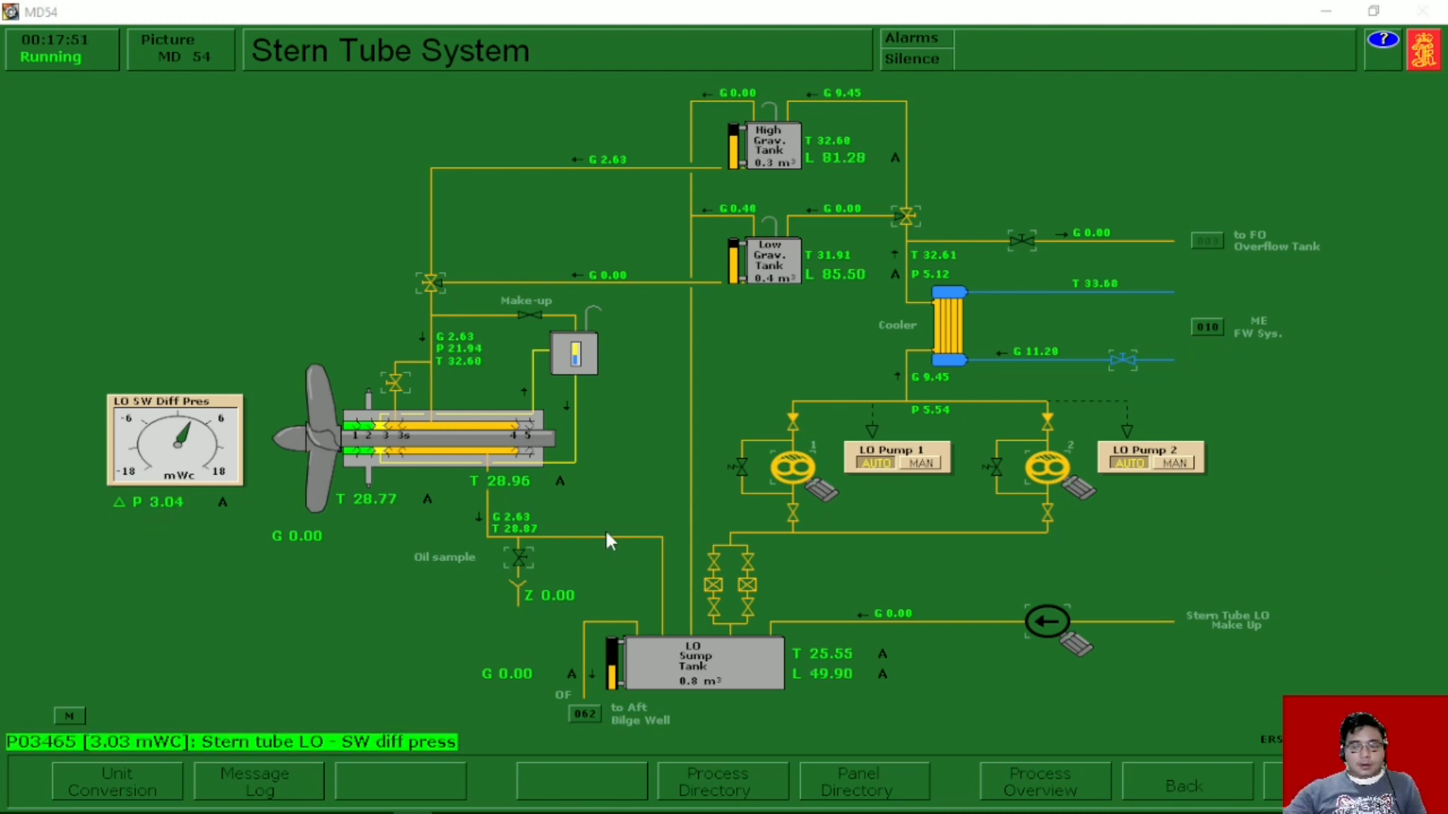
pyautogui.click(368, 506)
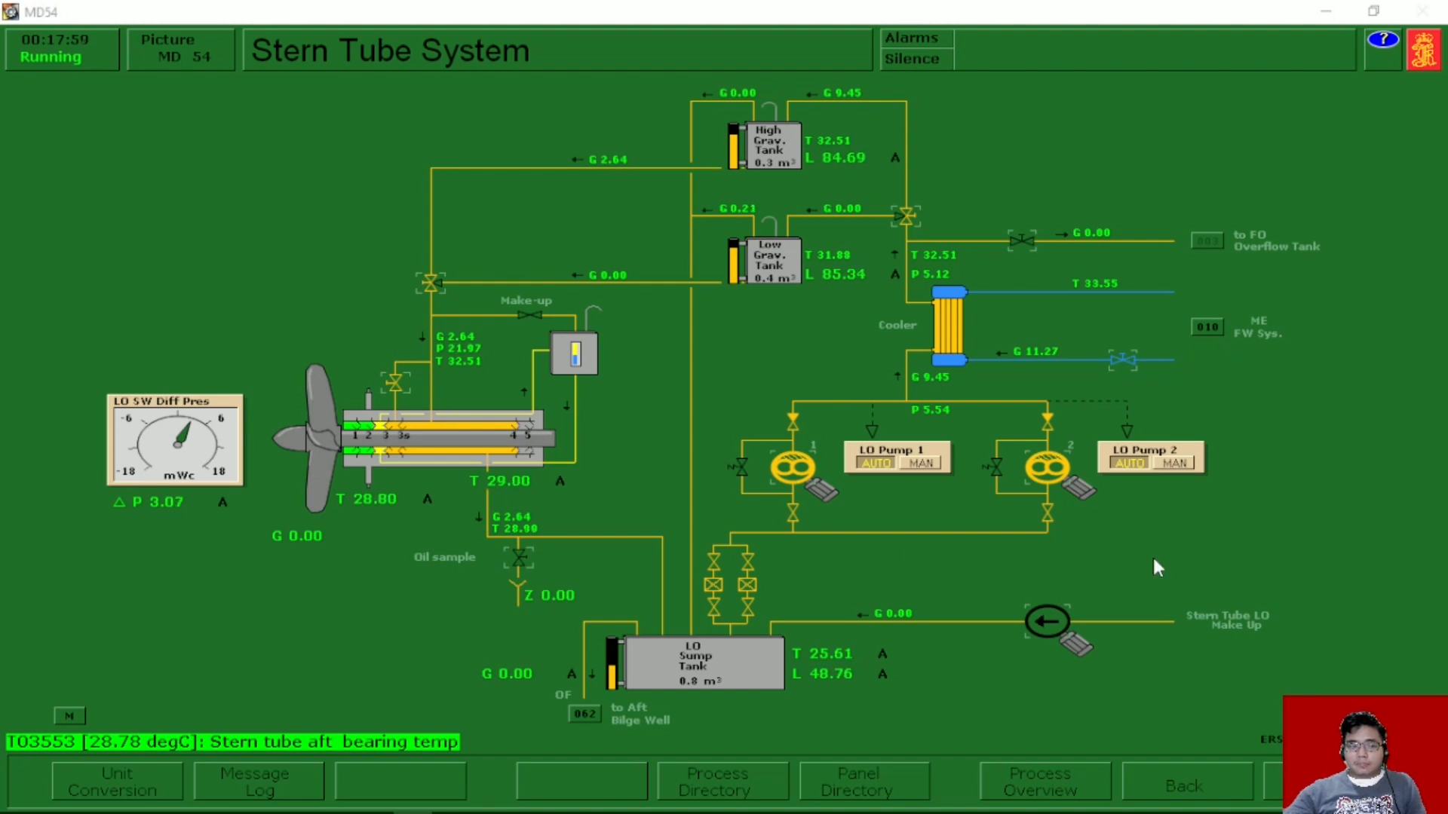
pyautogui.click(503, 484)
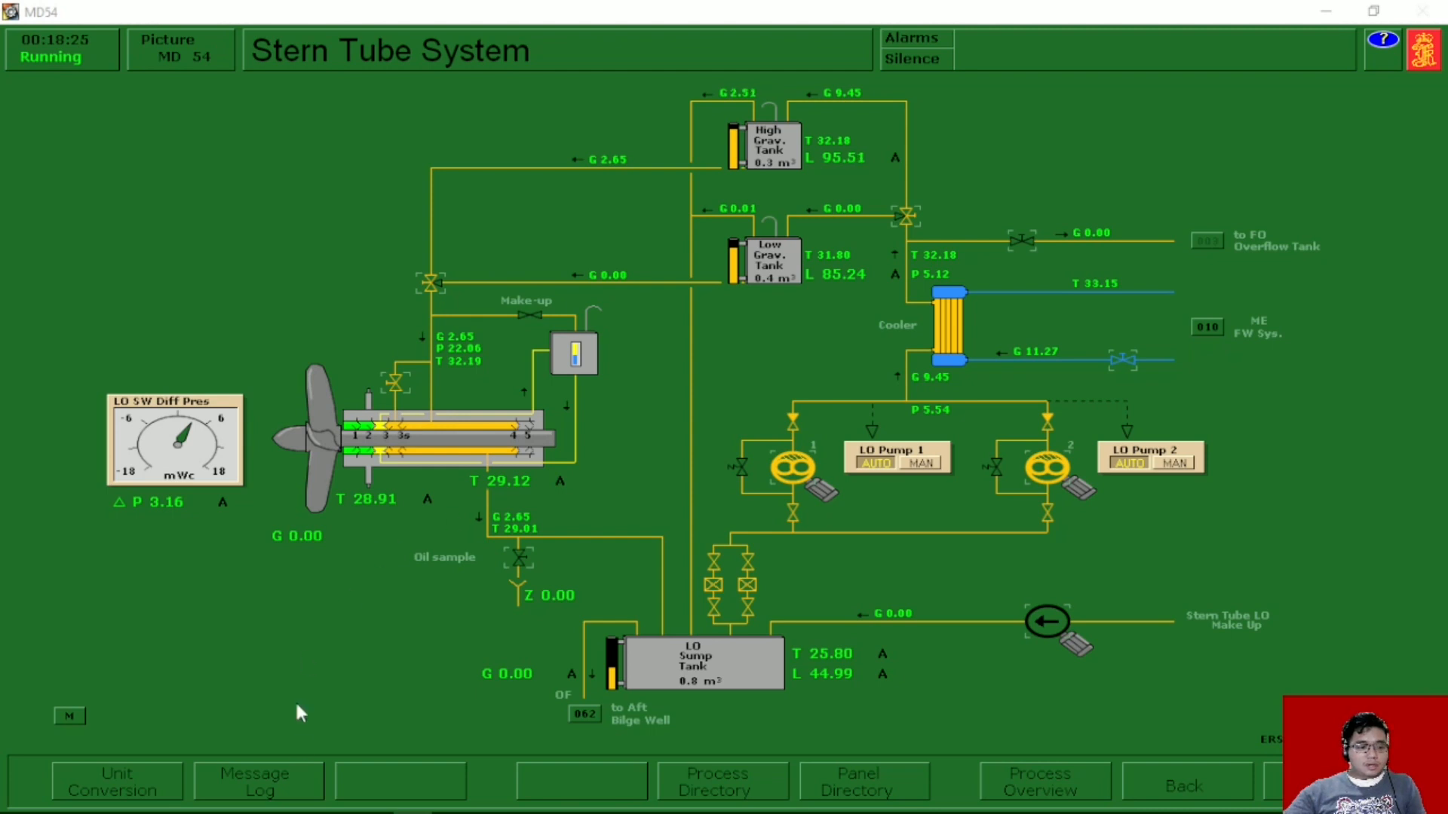
pyautogui.click(70, 716)
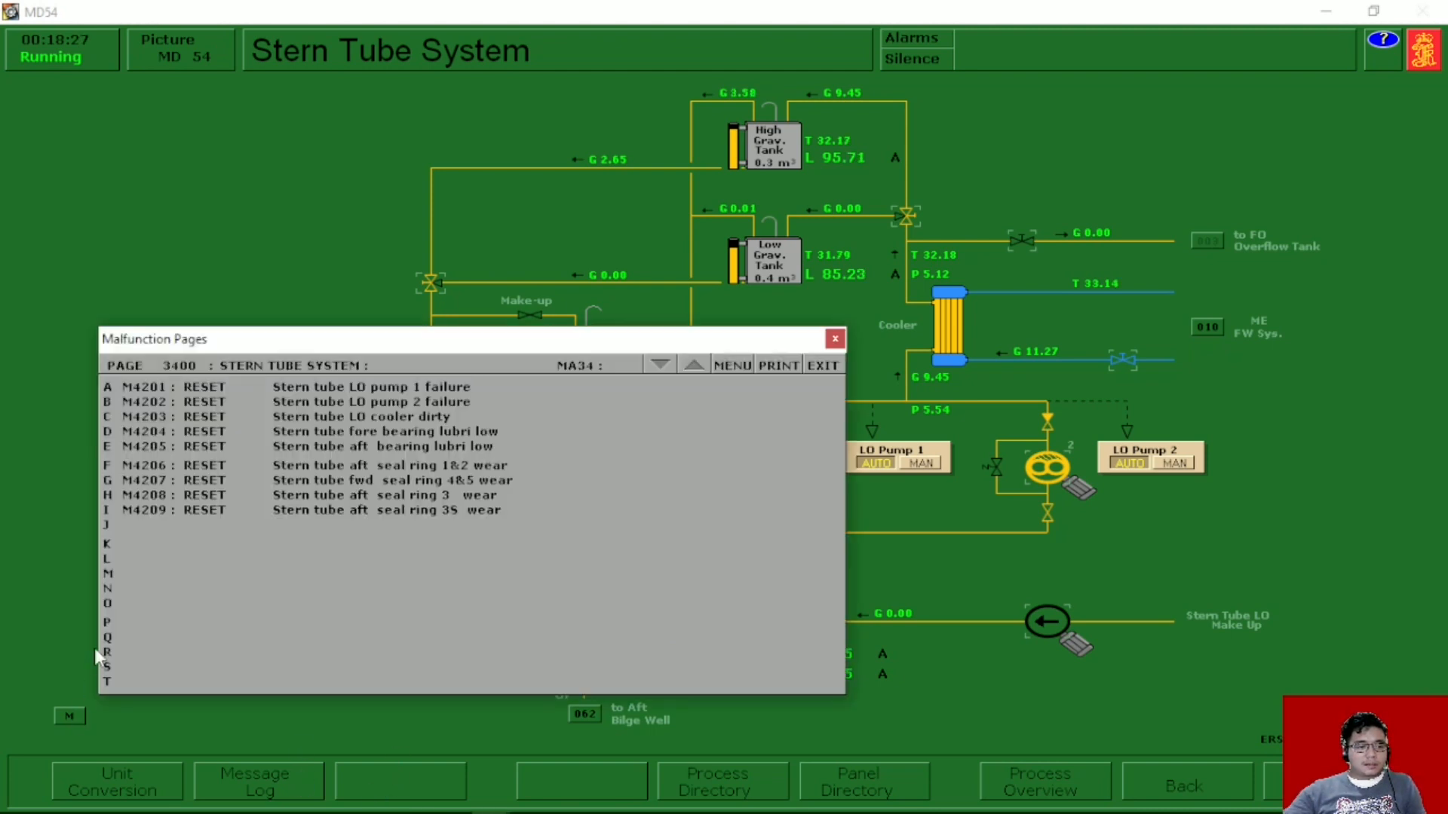
pyautogui.click(834, 340)
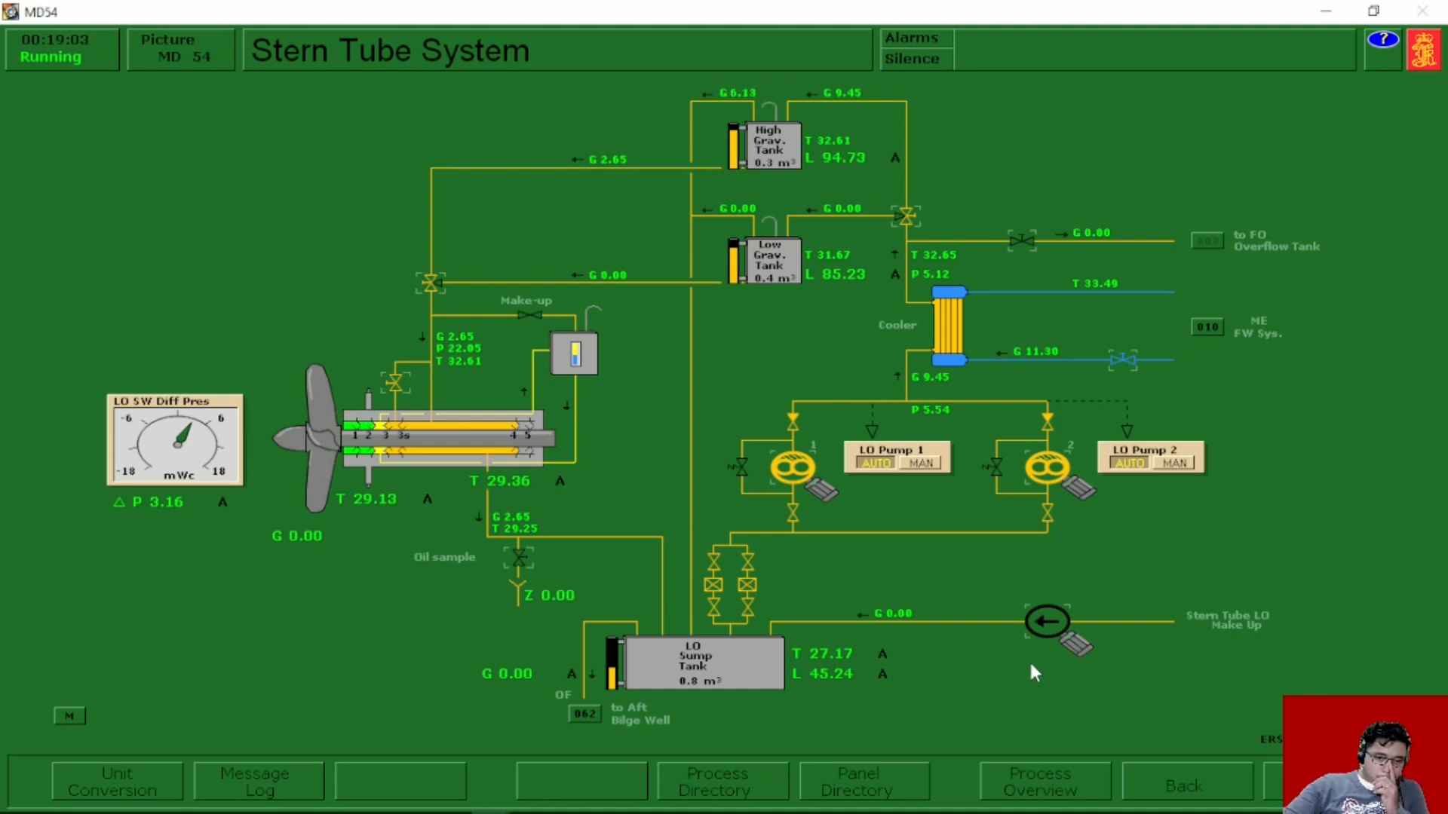
# Top up the LO sump tank with the make-up pump, and exit the simulator after dismissing the instructor's end-of-session message
pyautogui.click(1053, 636)
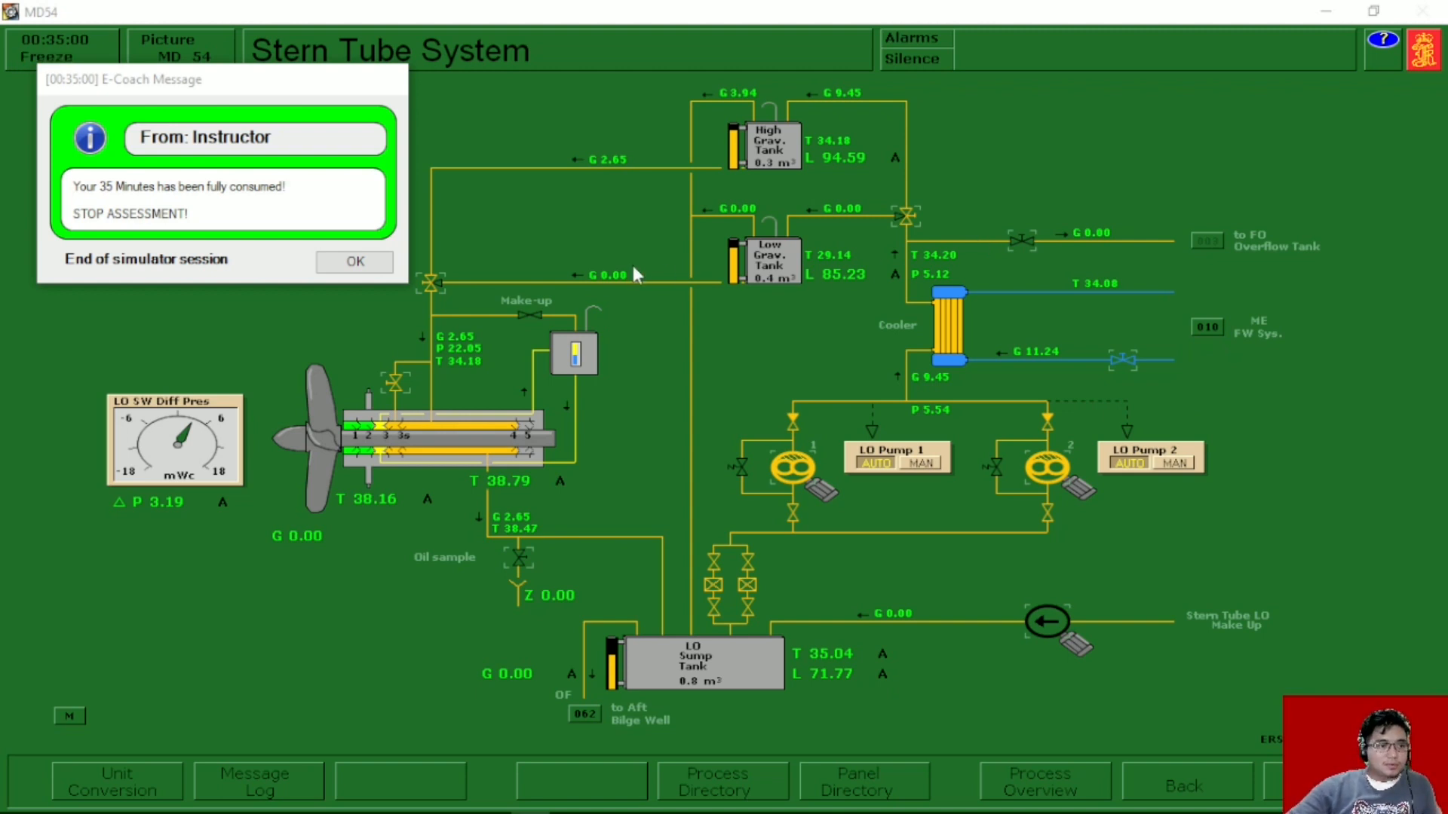
pyautogui.click(356, 261)
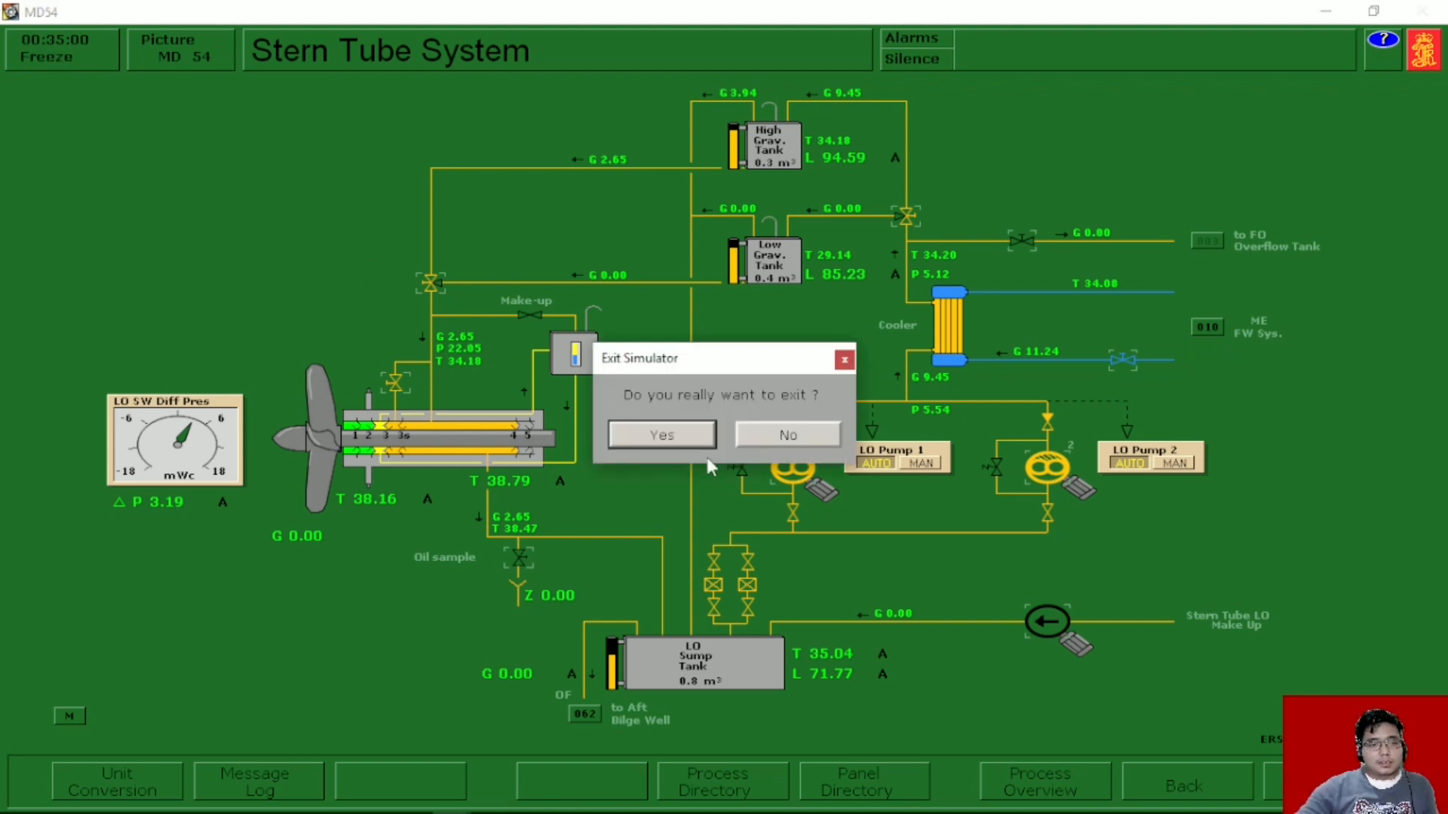
pyautogui.click(670, 450)
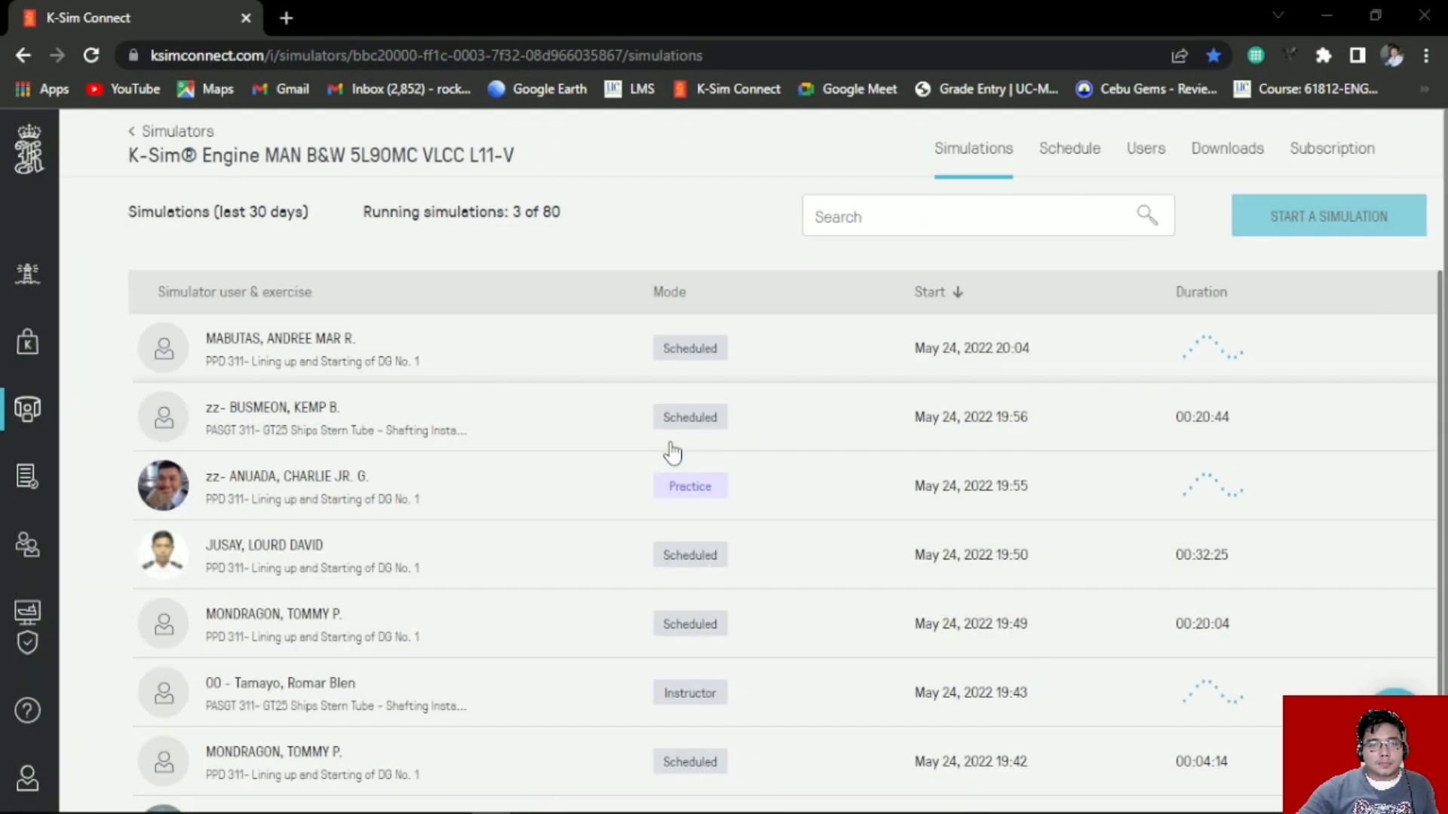
# In K-Sim Connect, open the instructor-mode PASGT 311- GT25 run started at 19:43 and review its simulation details
pyautogui.scroll(-2, 692, 460)
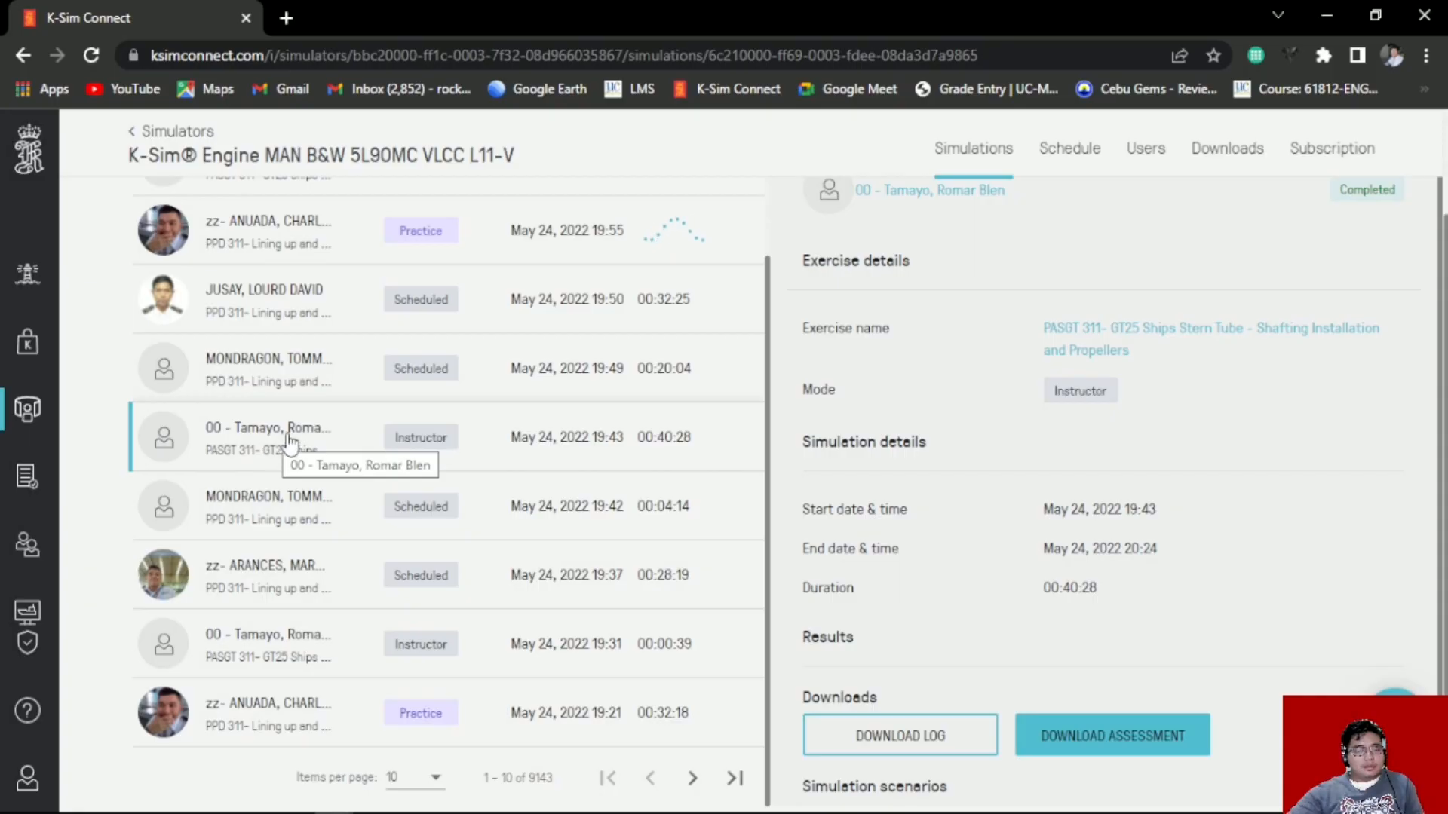
pyautogui.scroll(-1, 1114, 445)
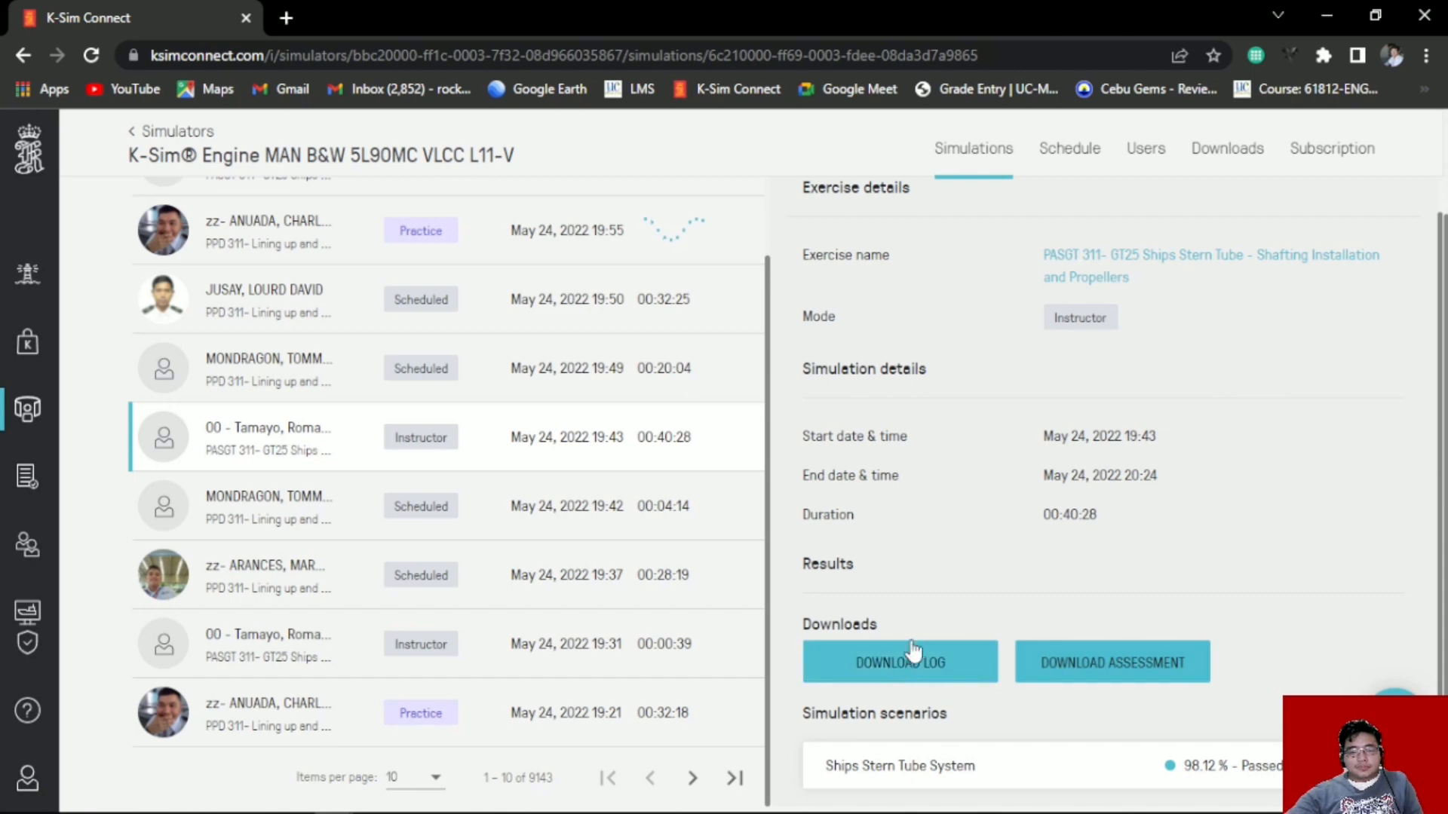
pyautogui.scroll(1, 1133, 568)
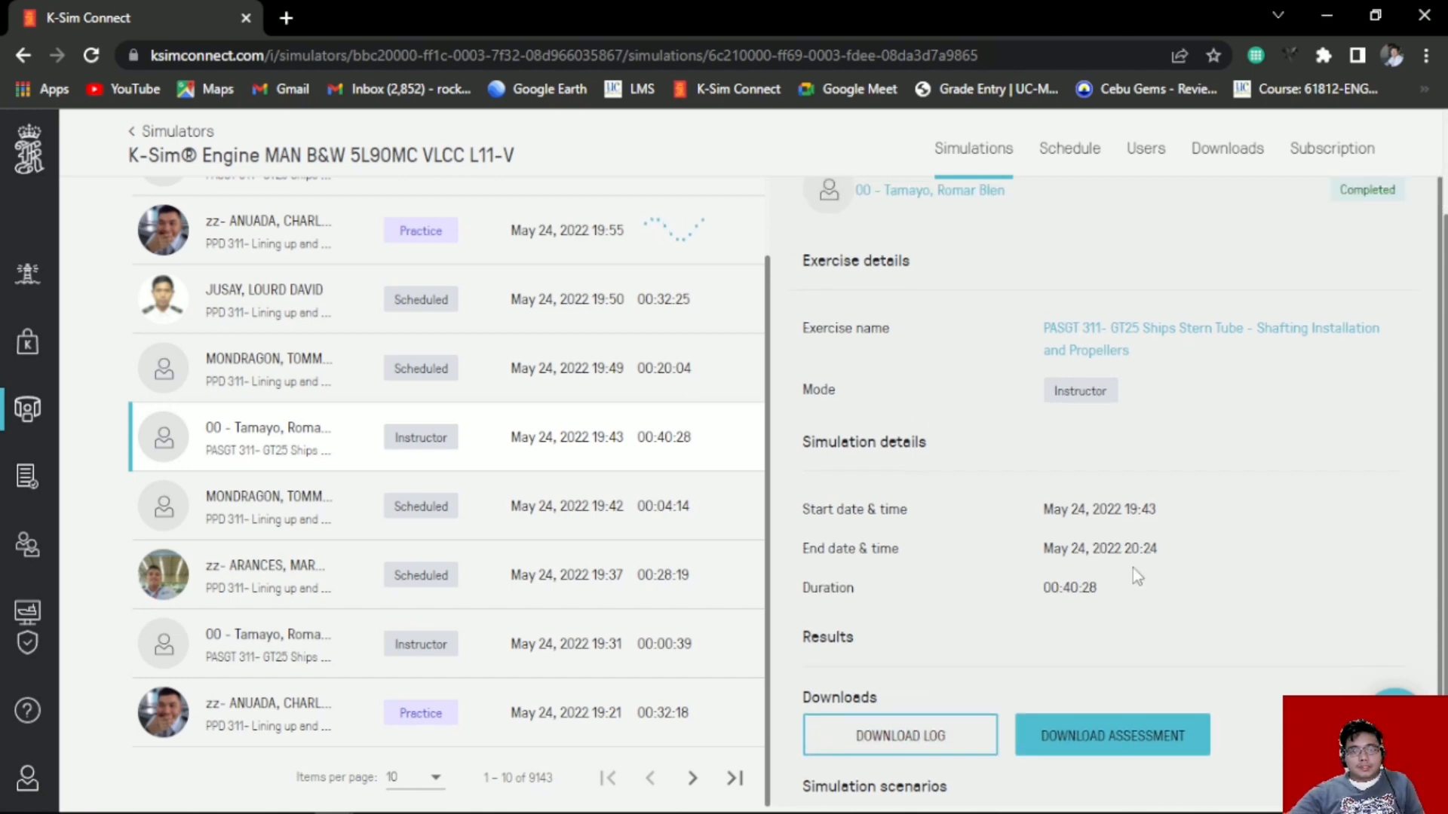
pyautogui.scroll(-1, 1093, 596)
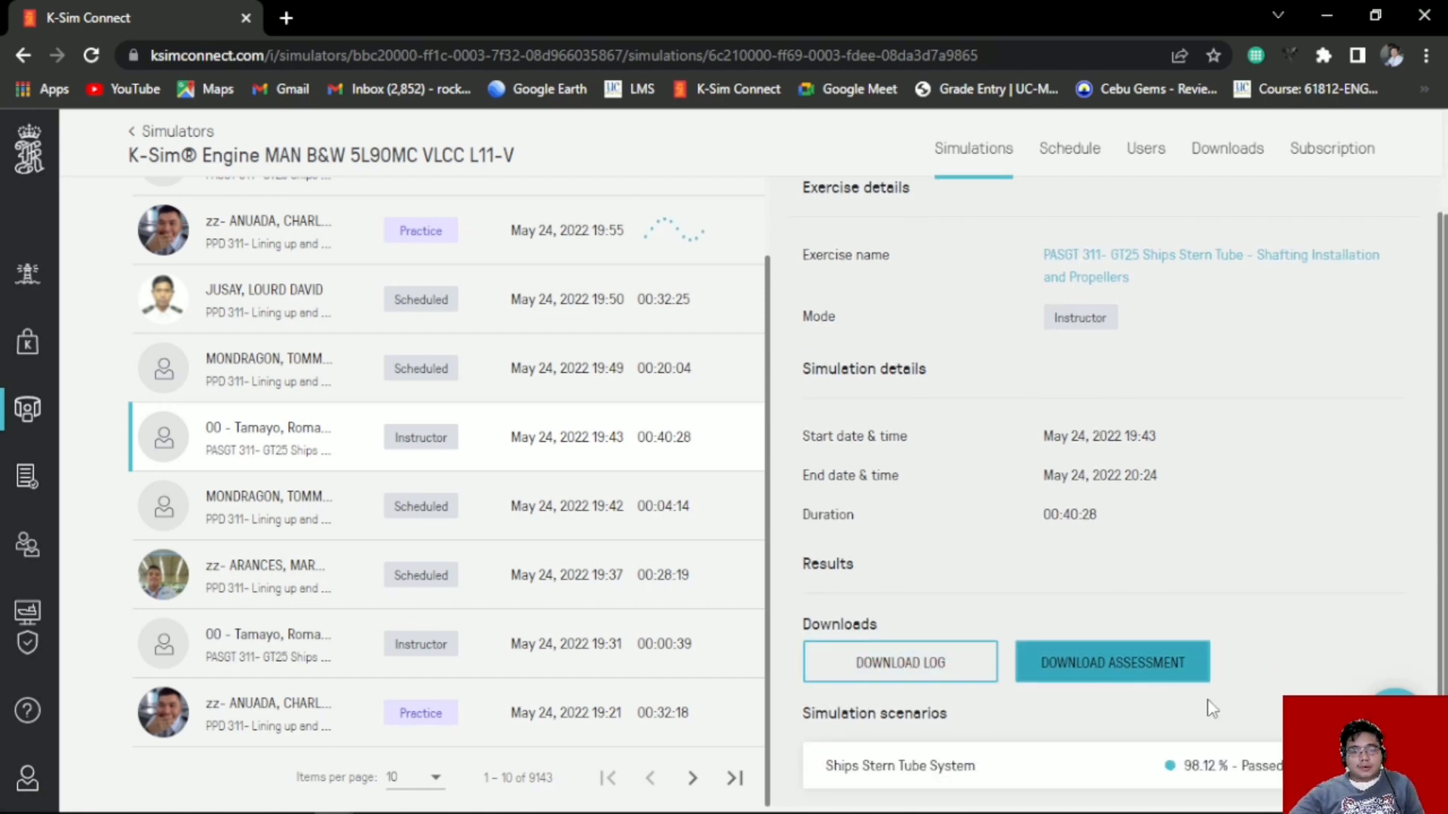
# Open the Ships Stern Tube System scenario results and review the individual assessment items and their scores
pyautogui.click(1059, 775)
pyautogui.scroll(-10, 1116, 701)
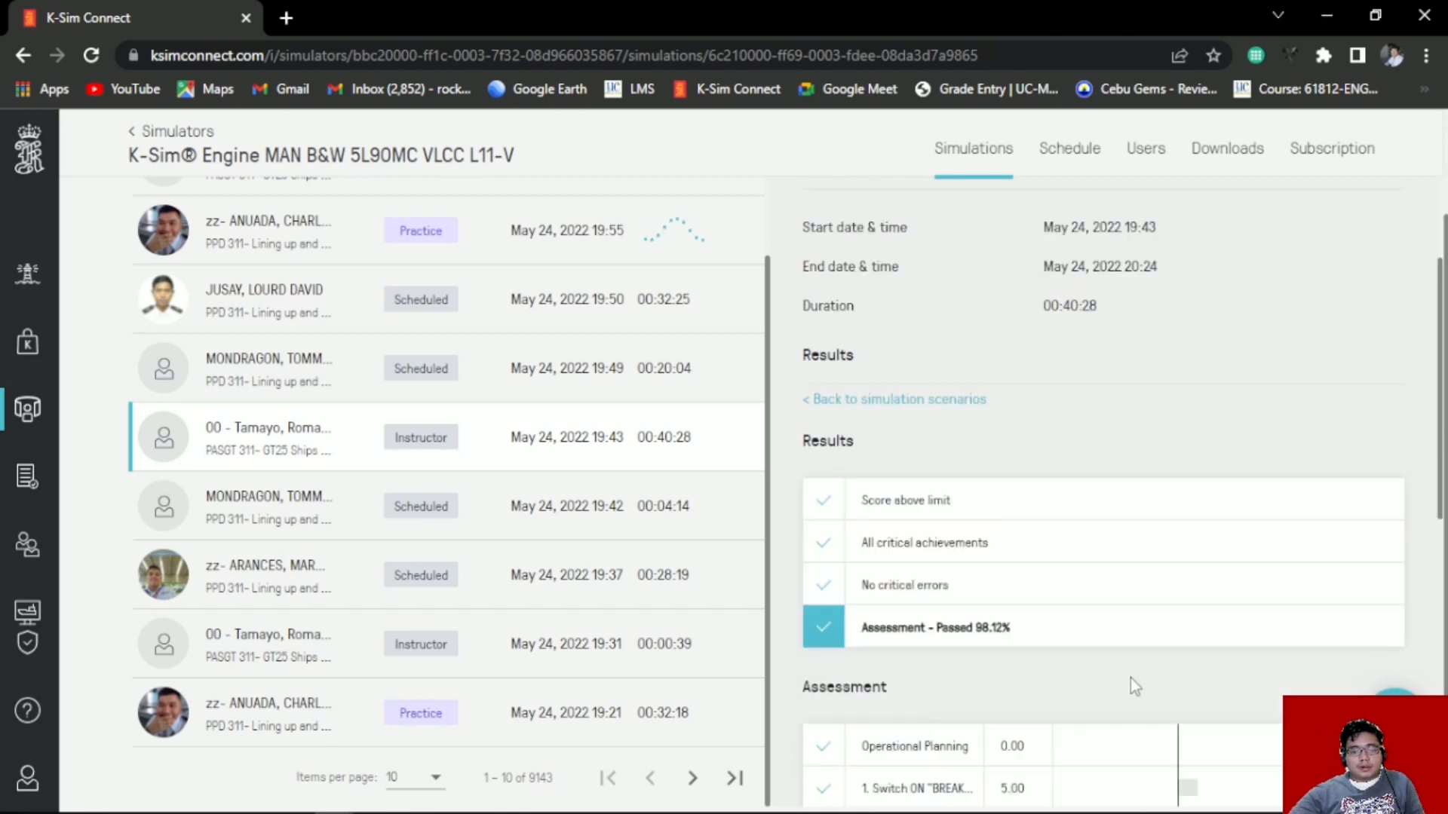
pyautogui.scroll(3, 1169, 649)
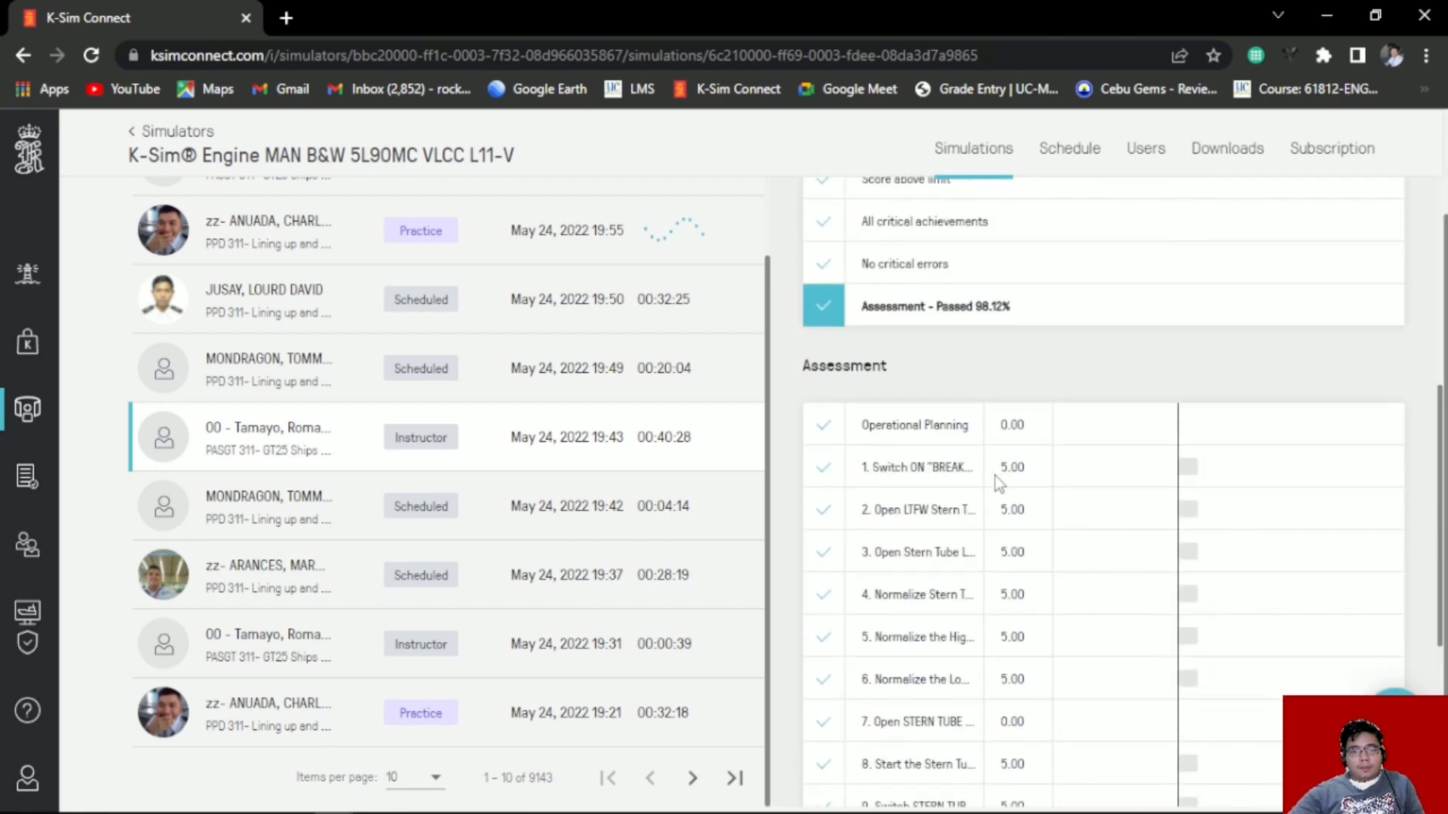
pyautogui.scroll(-5, 1003, 497)
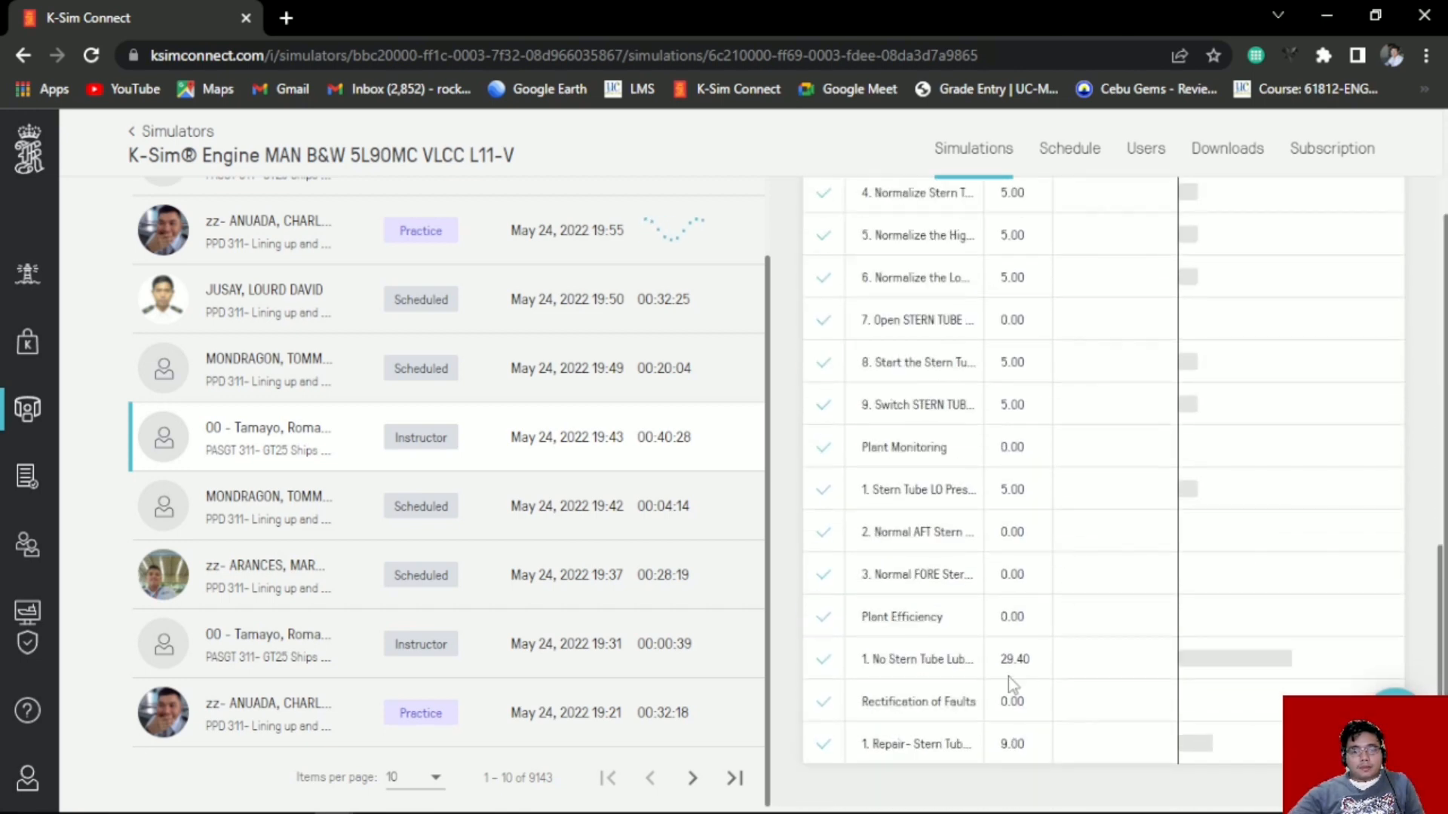